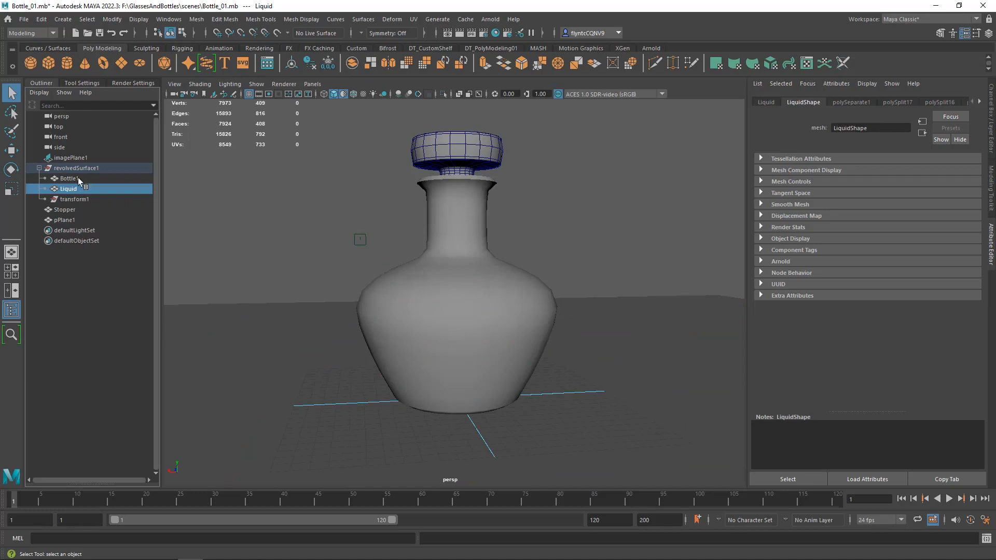
- Inspect the Bottle1, Liquid, Stopper and pPlane1 objects by selecting each one in the scene hierarchy
left_click(78, 177)
left_click(77, 190)
left_click(76, 176)
left_click(77, 189)
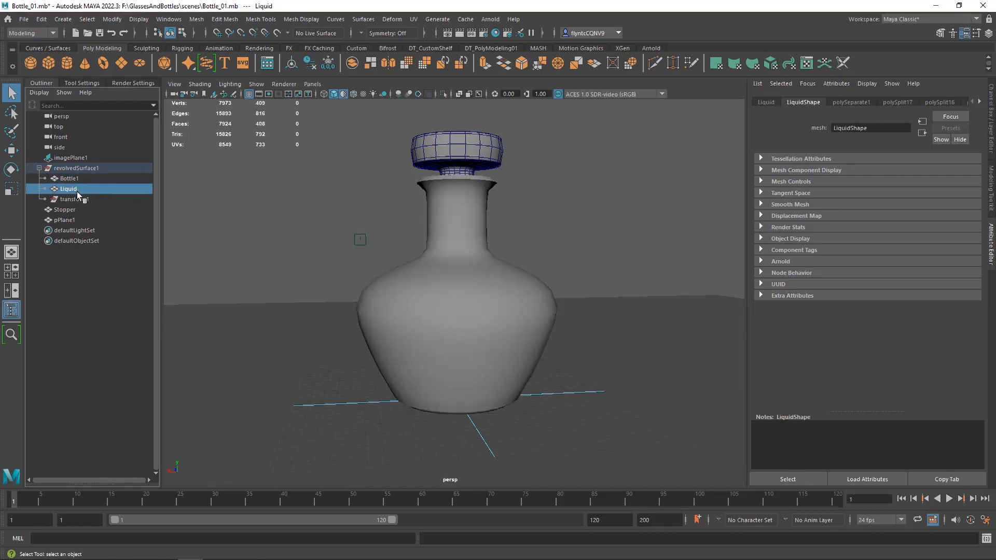
left_click(74, 209)
left_click(73, 220)
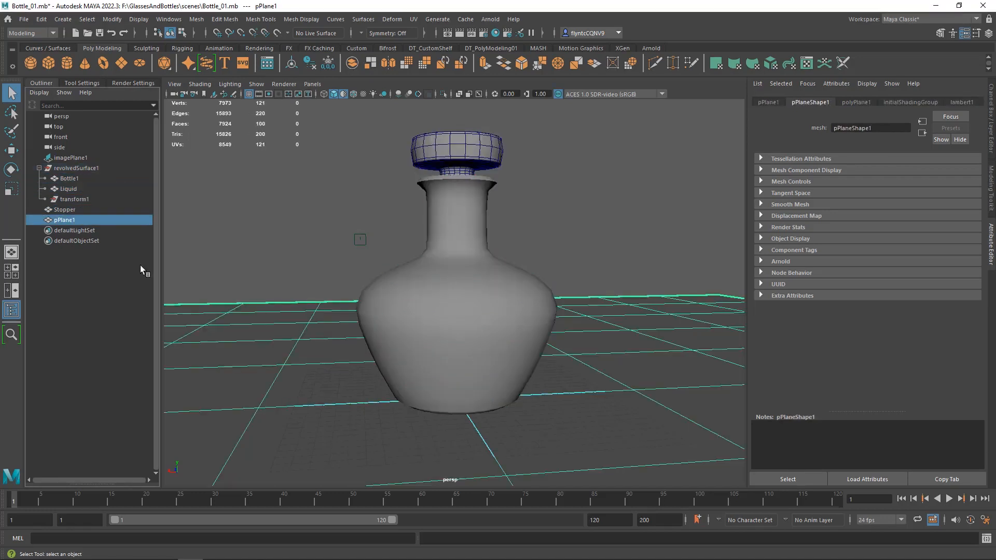
- Move Bottle1 and Liquid out of the revolvedSurface1 group to the scene root and delete revolvedSurface1
left_click(72, 178)
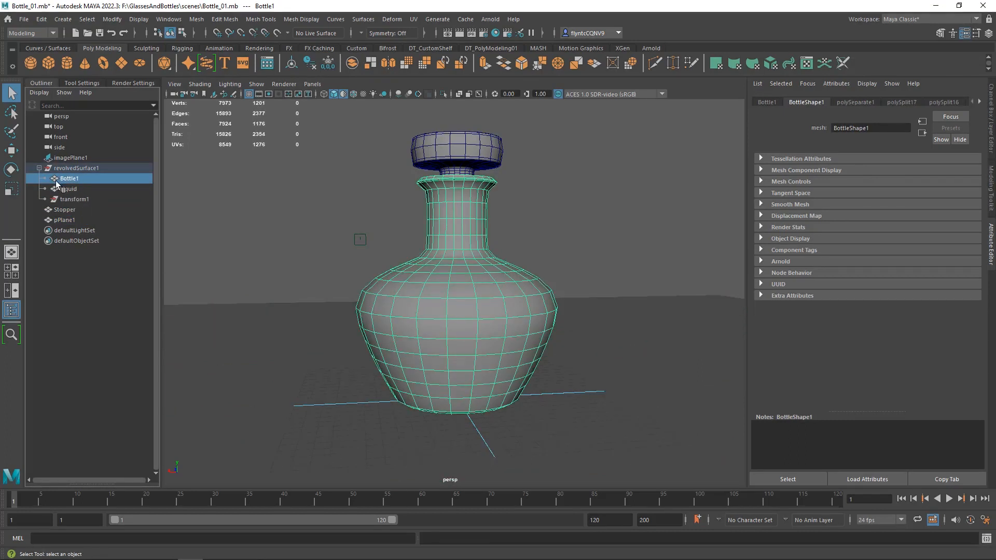
left_click_drag(54, 181, 67, 156)
middle_click_drag(67, 150, 67, 150)
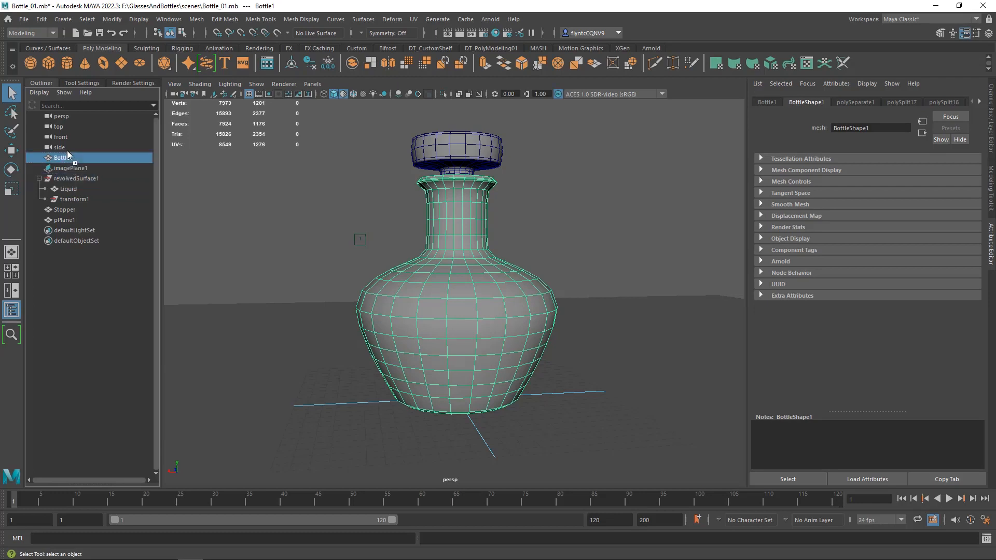
middle_click_drag(55, 190, 66, 163)
left_click(83, 189)
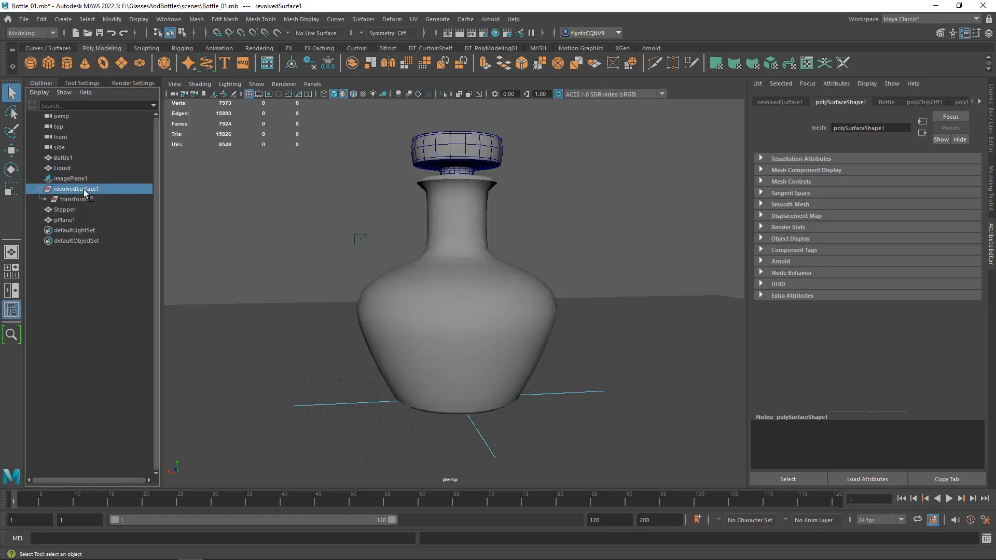
key("Delete")
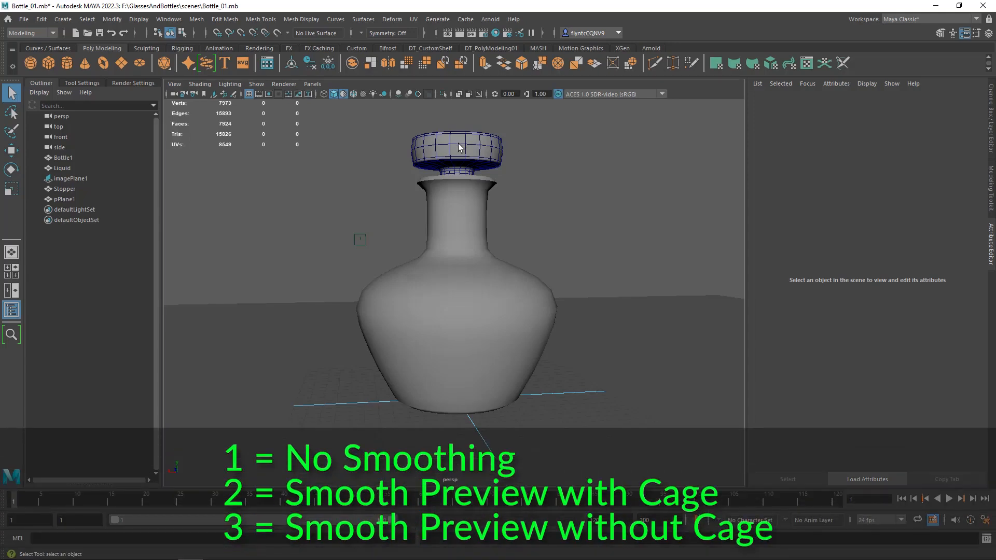
- Try the stopper with no smoothing and with the smooth preview that includes the cage
left_click(459, 148)
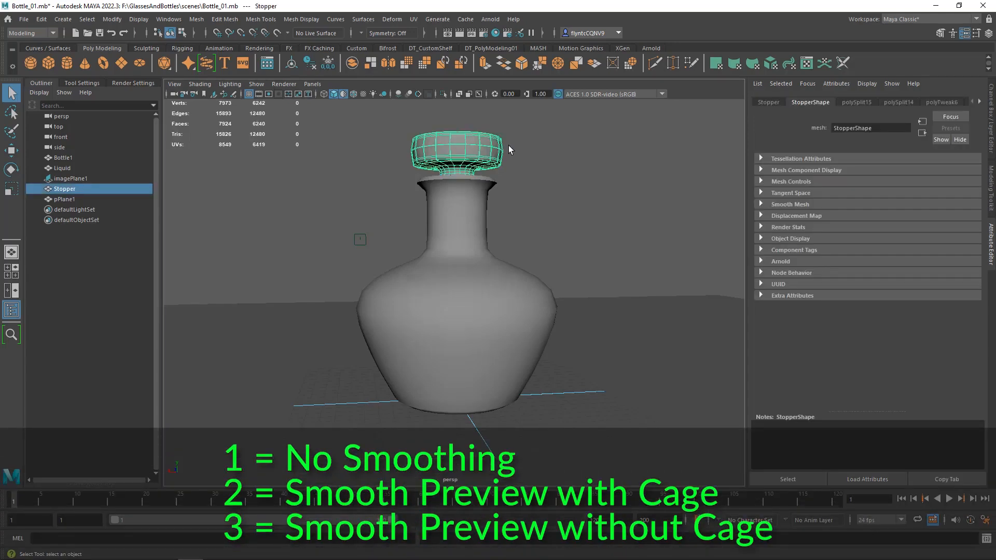
key("1")
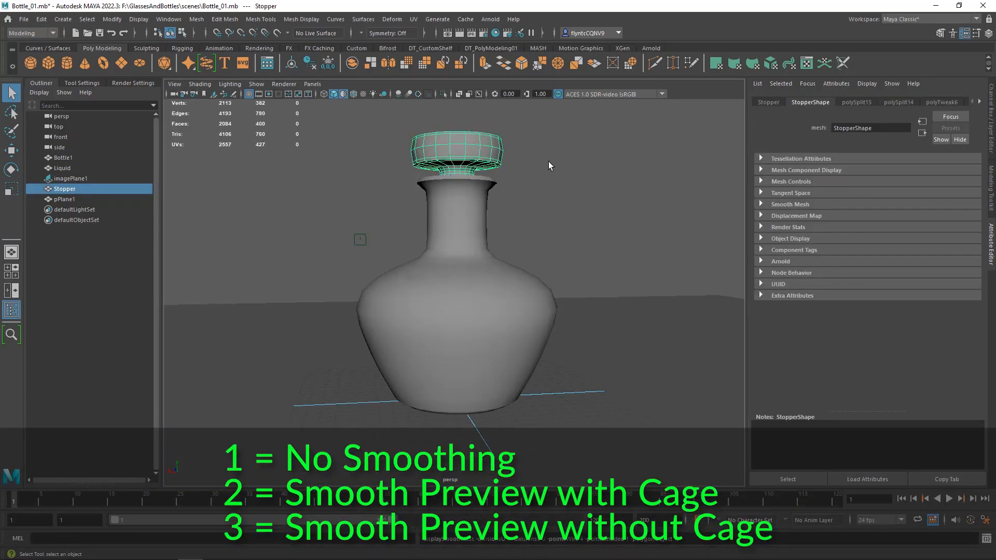
left_click(549, 162)
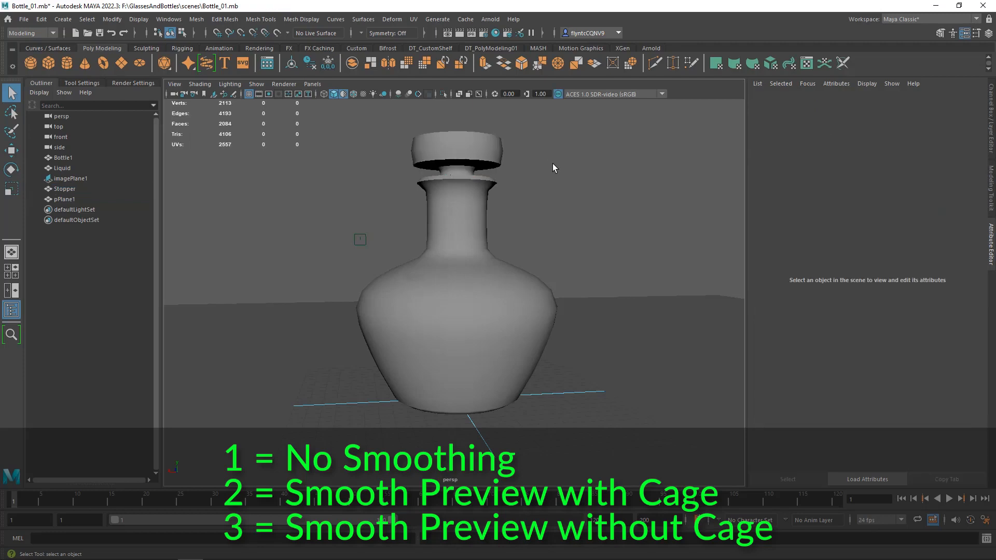
left_click(465, 148)
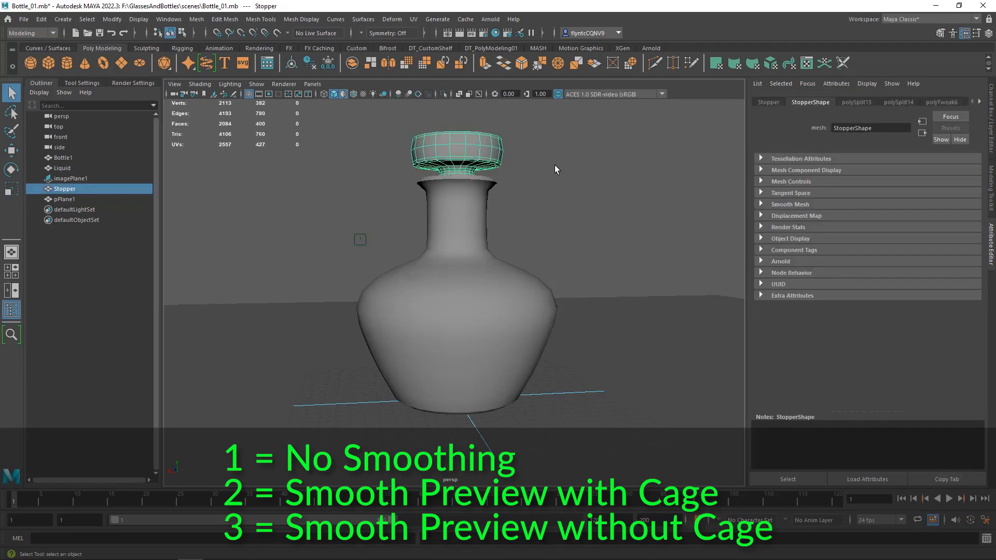
key("2")
left_click(538, 161)
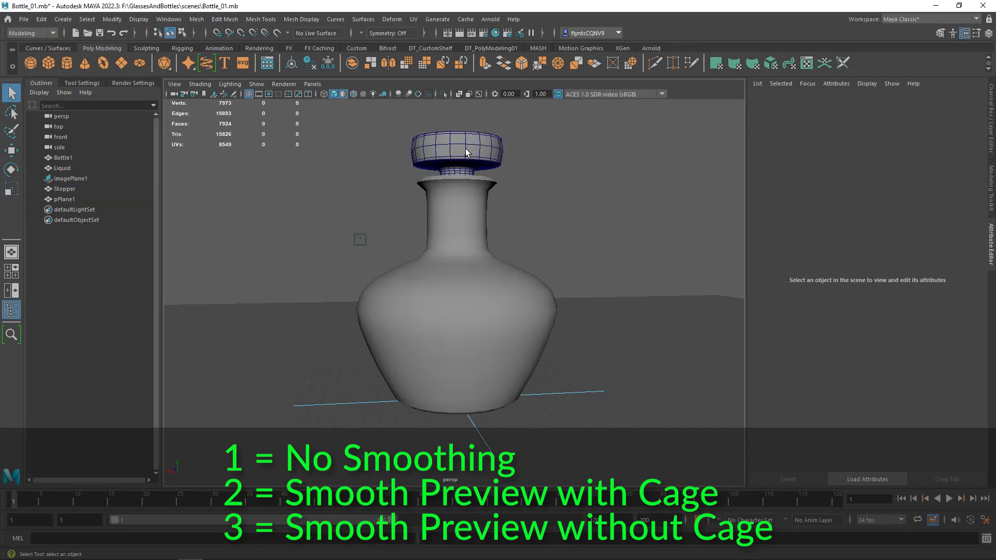
- Display the stopper with the smooth preview without the cage
left_click(466, 152)
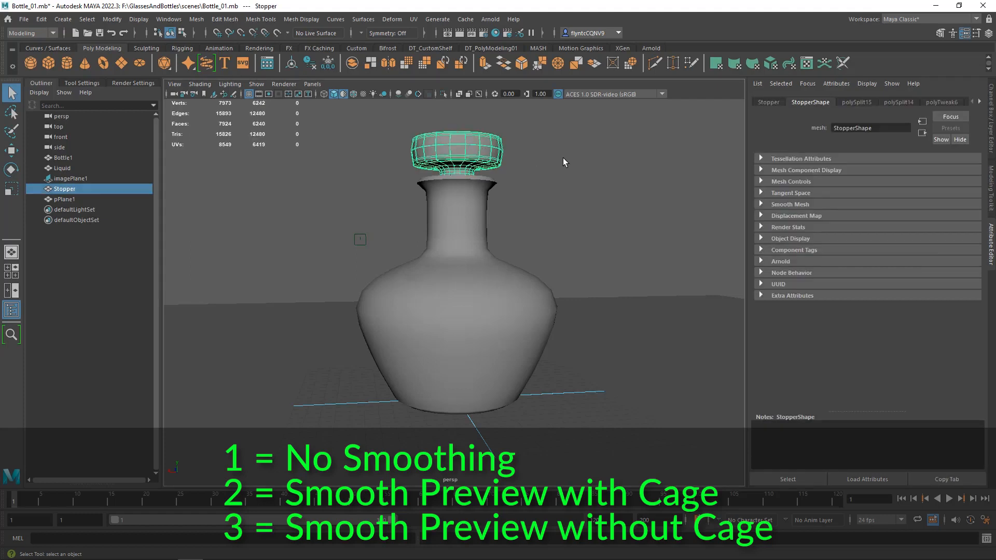
key("3")
left_click(555, 158)
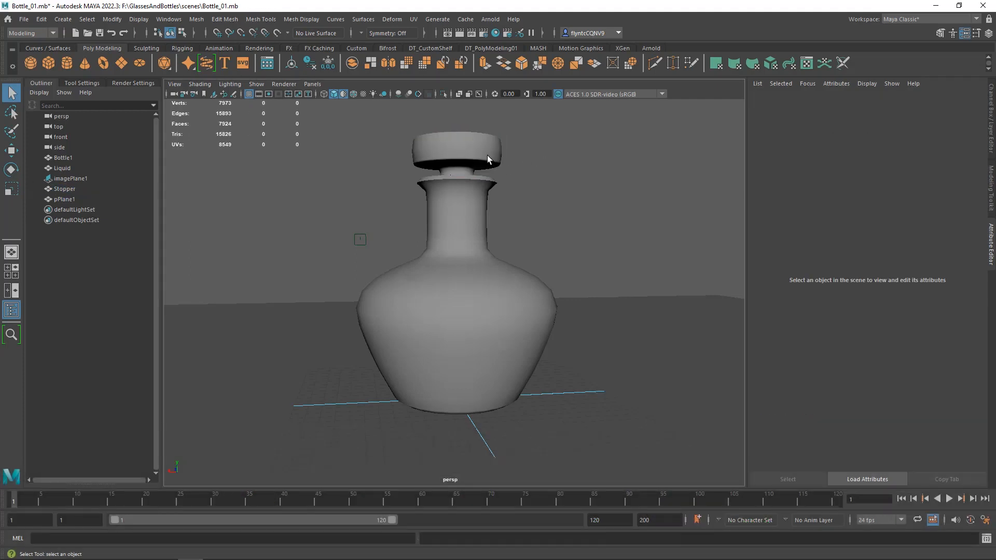
- Assign a new Arnold aiStandardSurface material to the stopper and name it Glass_01
left_click(487, 155)
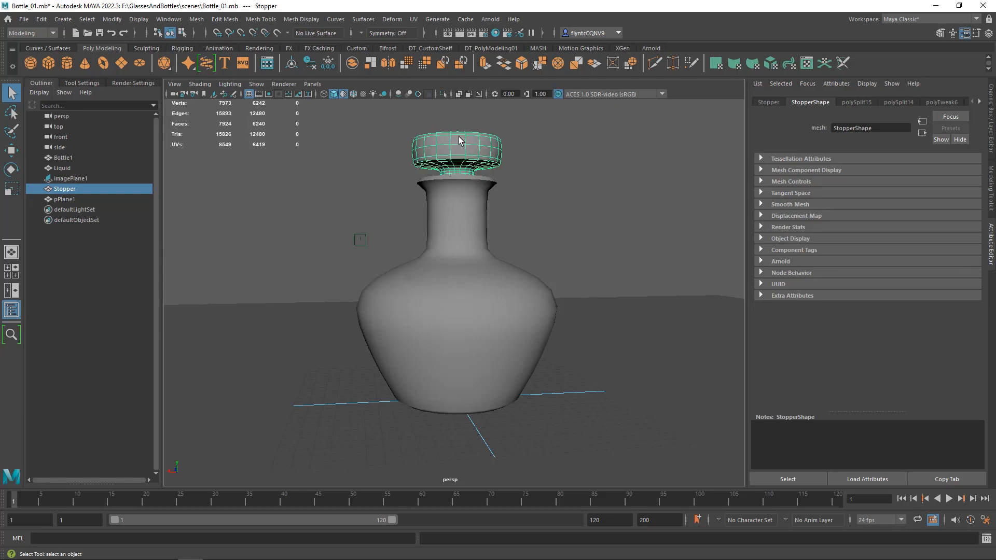
right_click(458, 136)
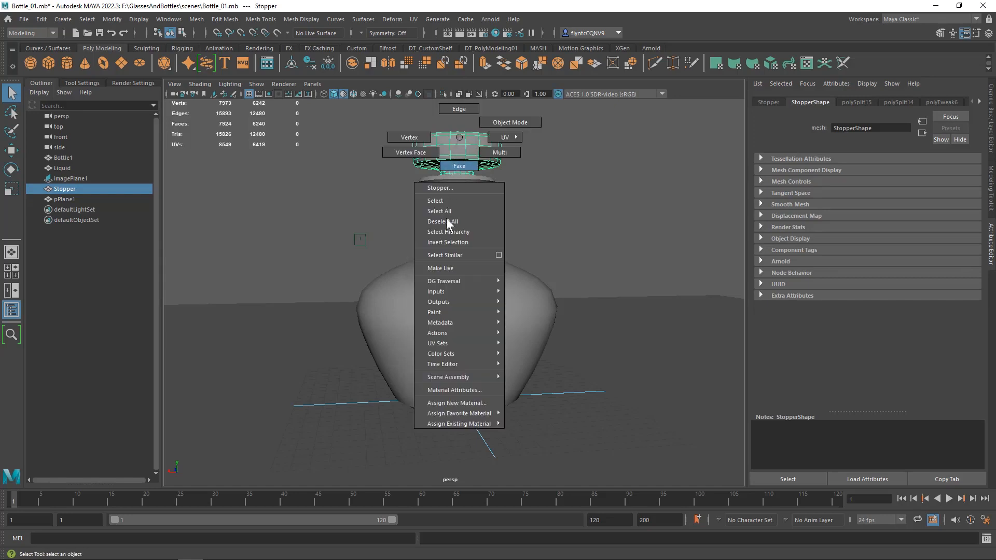
left_click(457, 403)
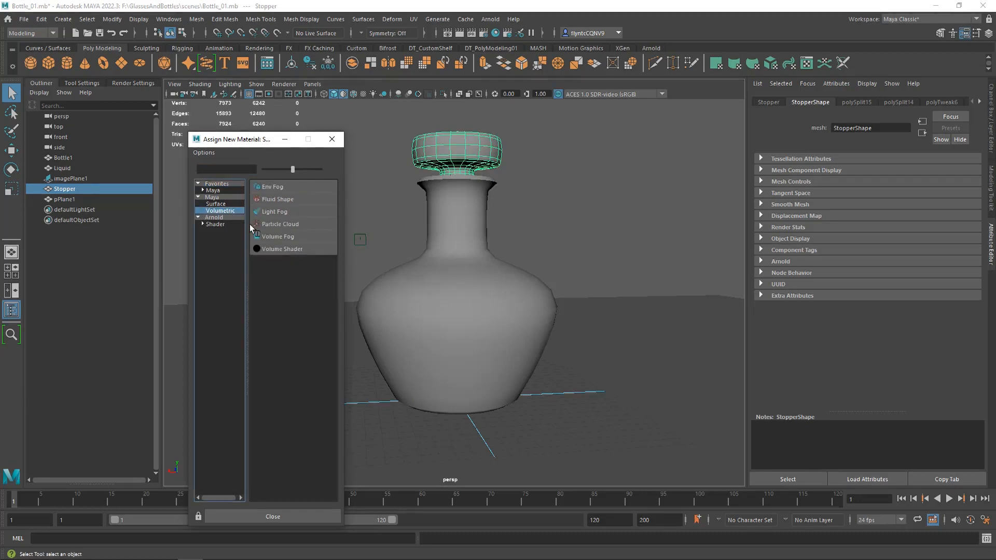
left_click(236, 218)
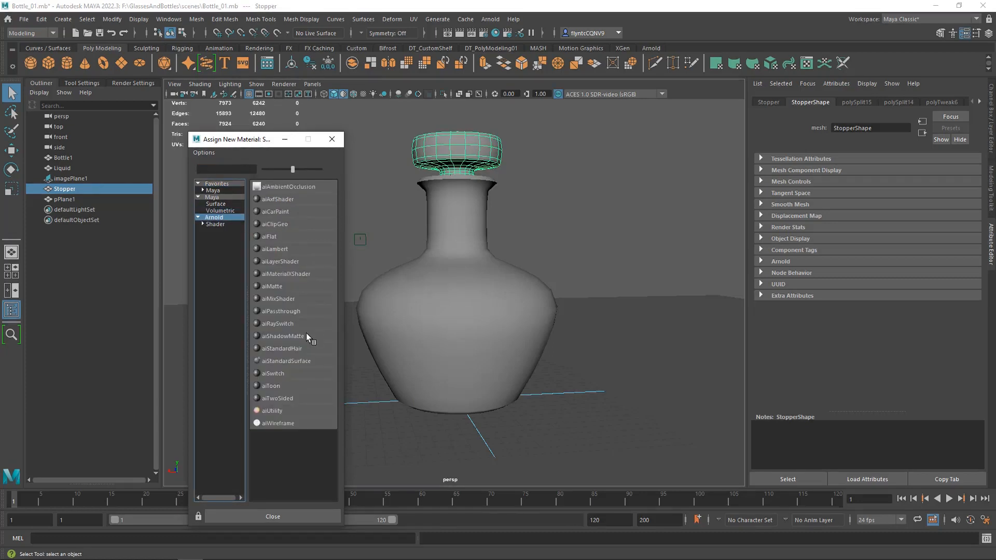
left_click(306, 358)
left_click_drag(876, 132, 818, 133)
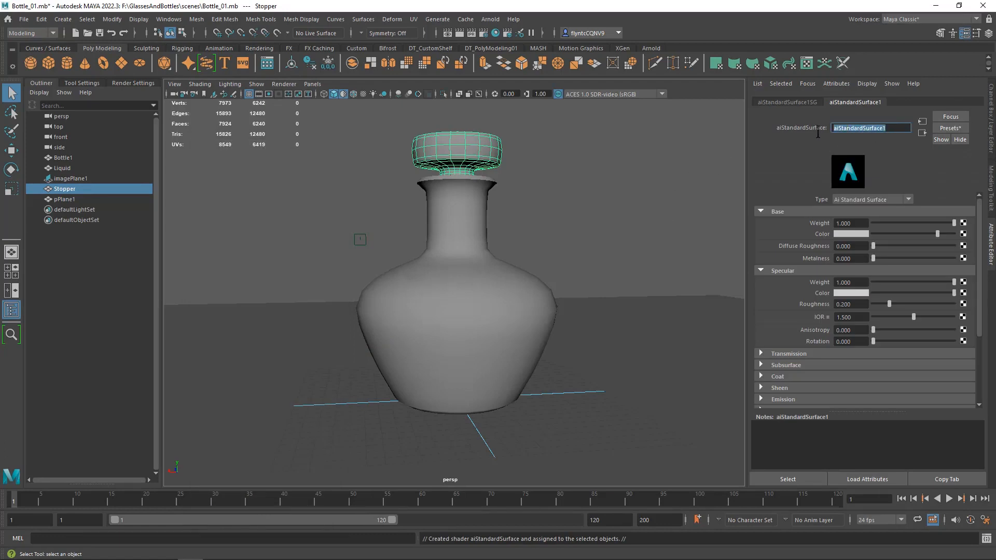
type("Glass_01")
left_click(696, 171)
- Delete the stopper's construction history
left_click(466, 156)
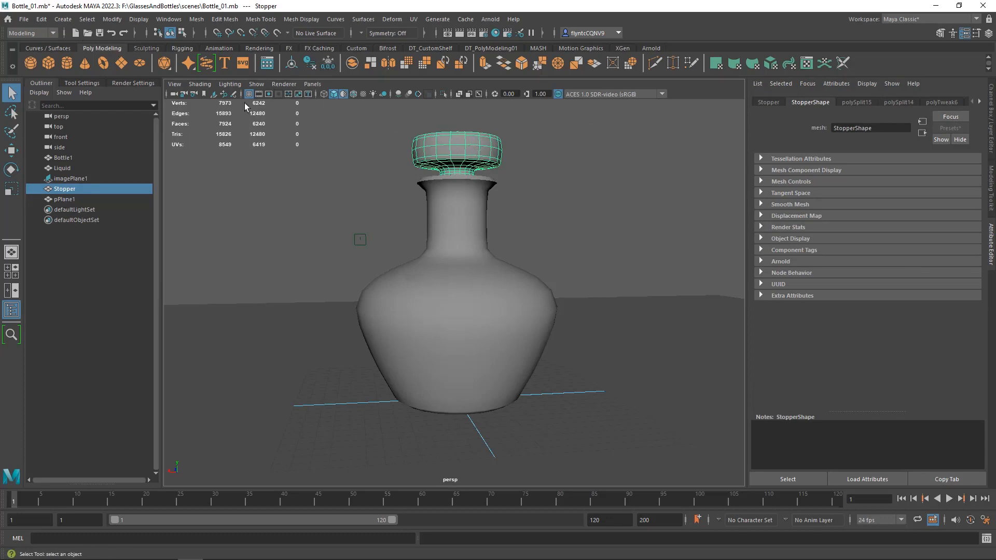
left_click(43, 20)
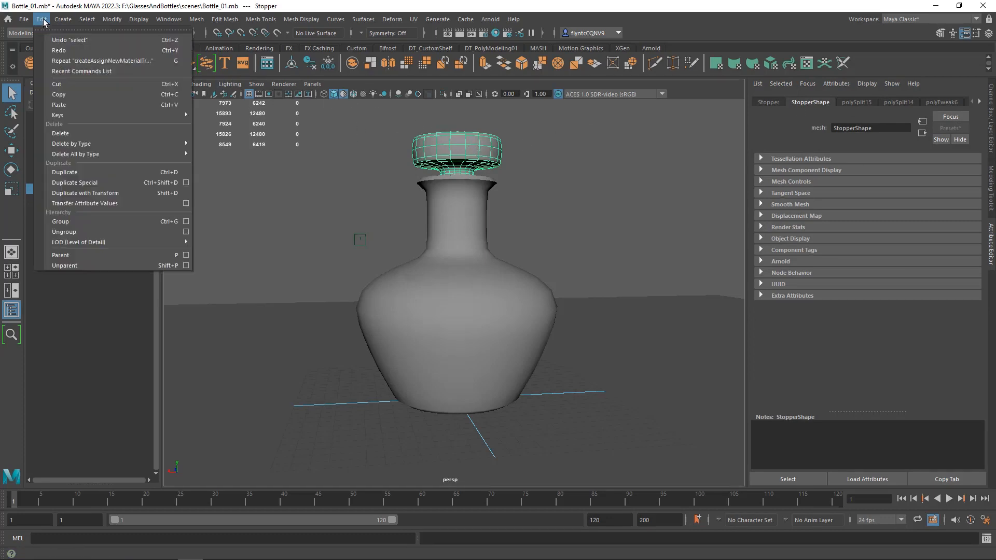
mouse_move(95, 144)
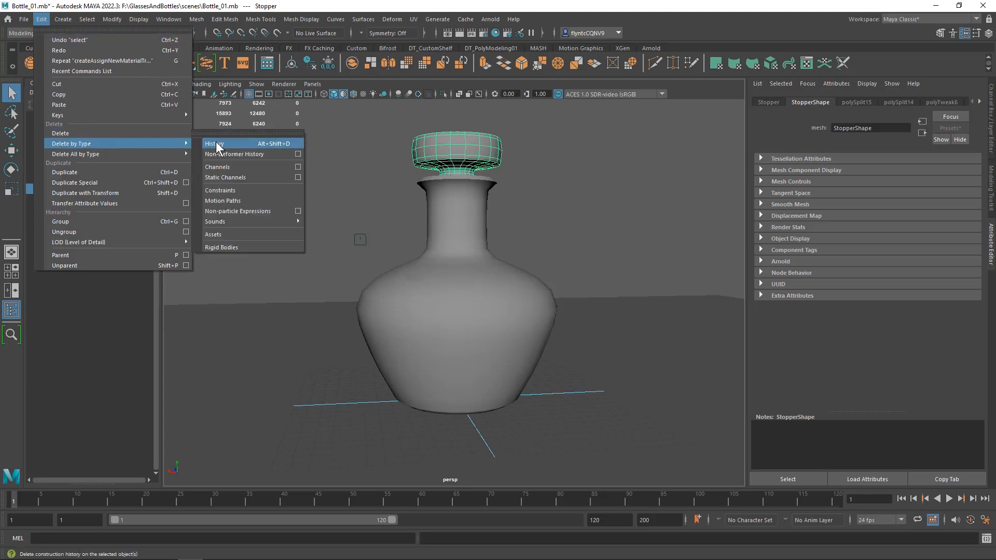
left_click(216, 142)
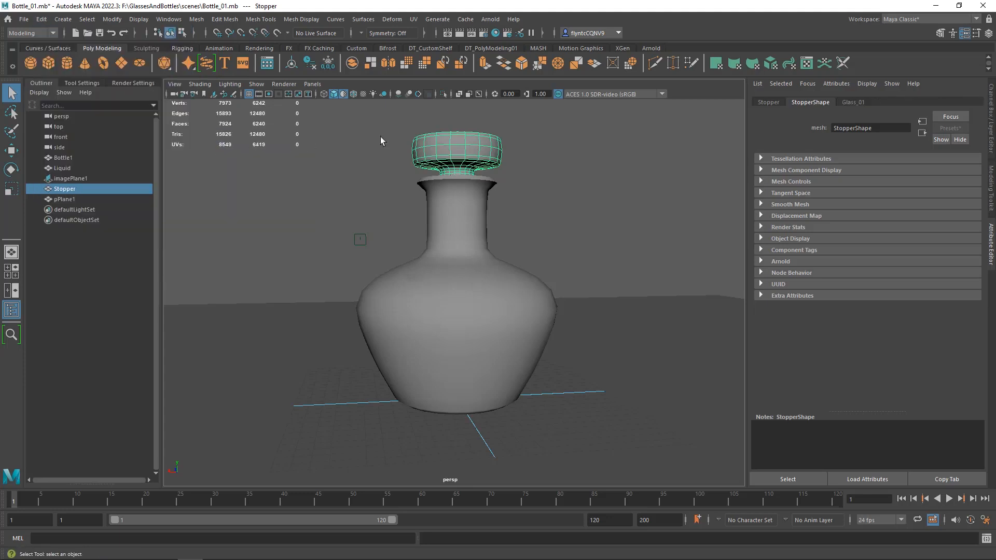
- Replace the Glass_01 material's settings with the Glass preset
left_click(853, 103)
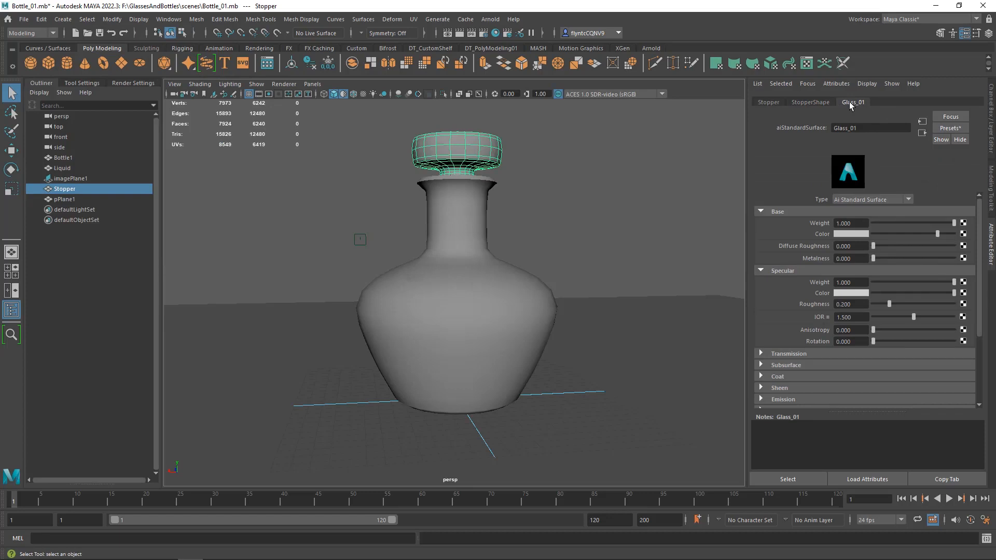
left_click(948, 128)
mouse_move(927, 227)
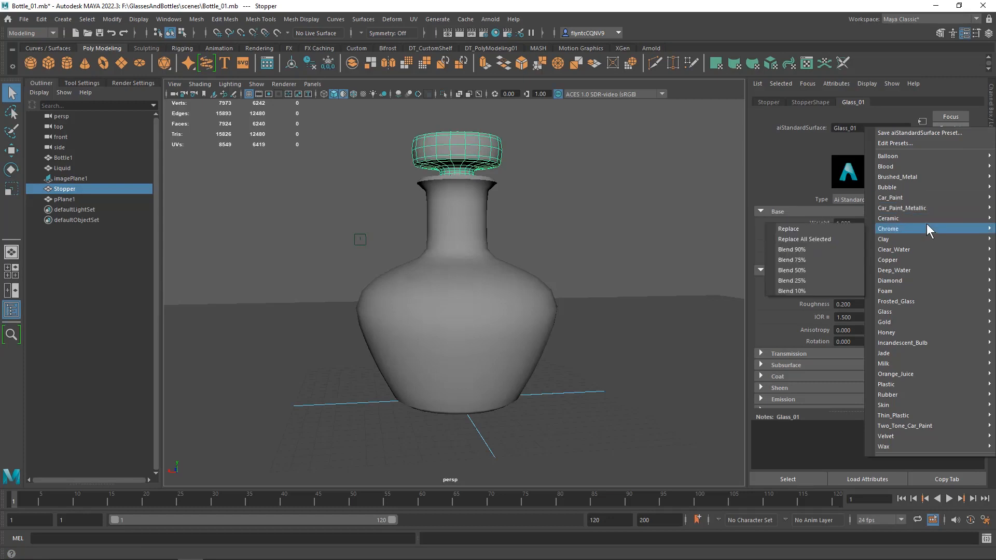
mouse_move(919, 316)
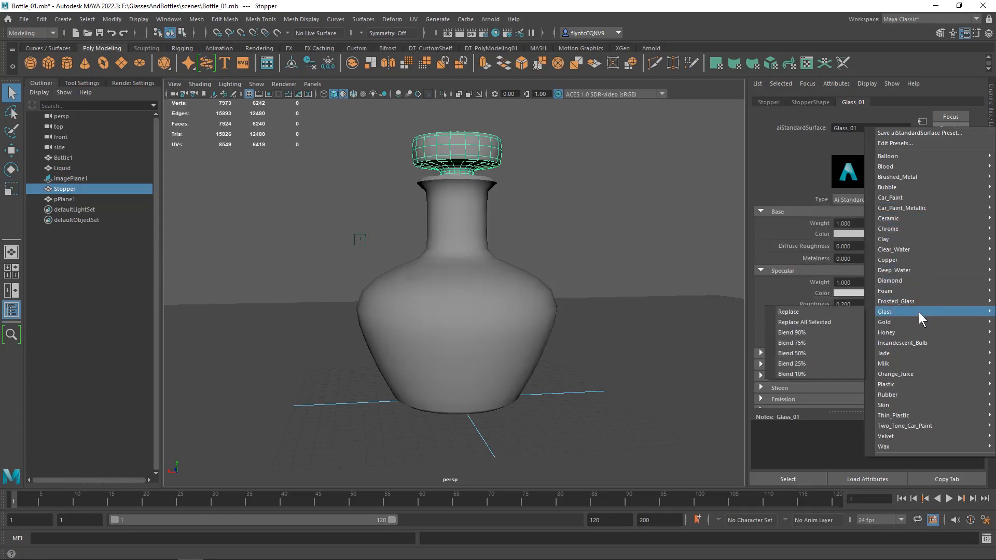
left_click(836, 310)
- Delete the construction history of the Bottle1 mesh
left_click(469, 199)
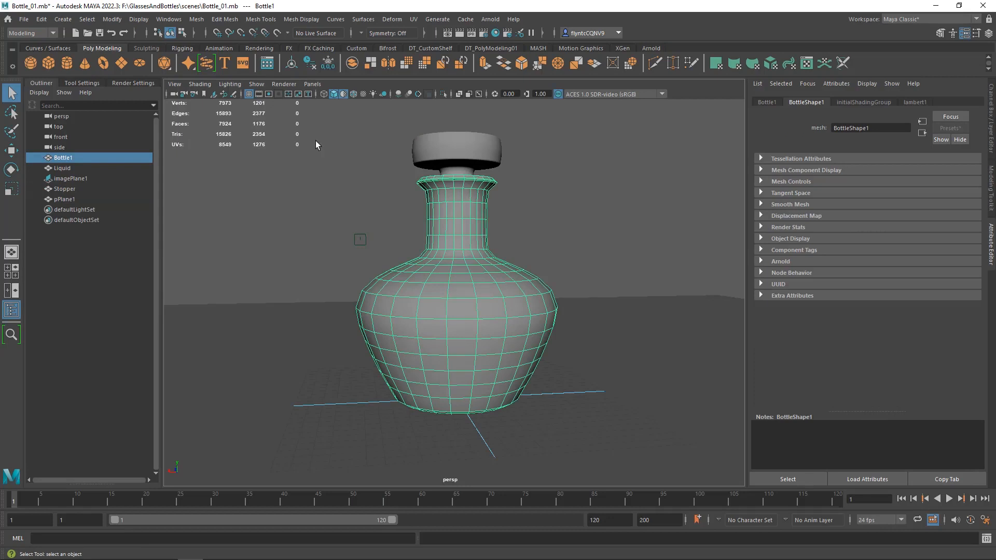
left_click(39, 20)
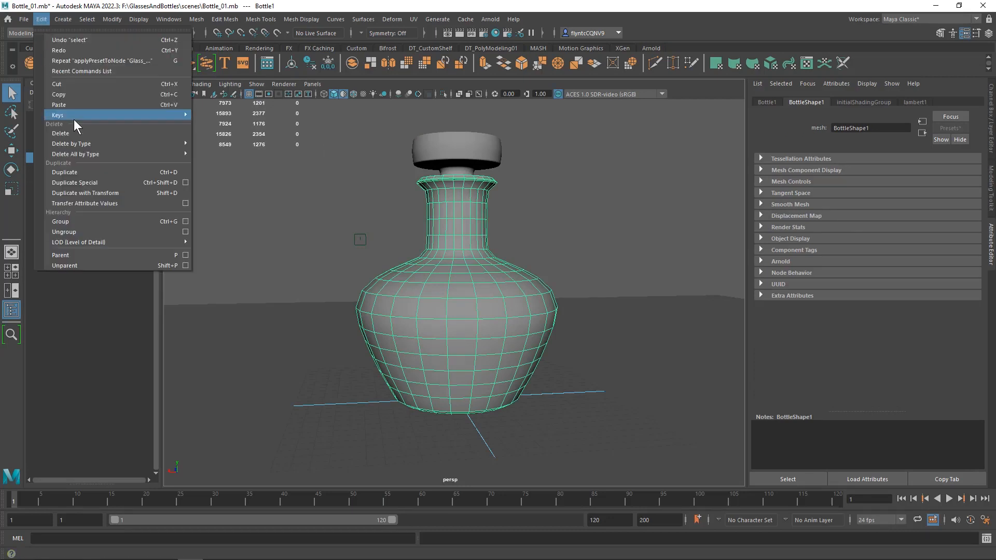
mouse_move(86, 144)
left_click(228, 143)
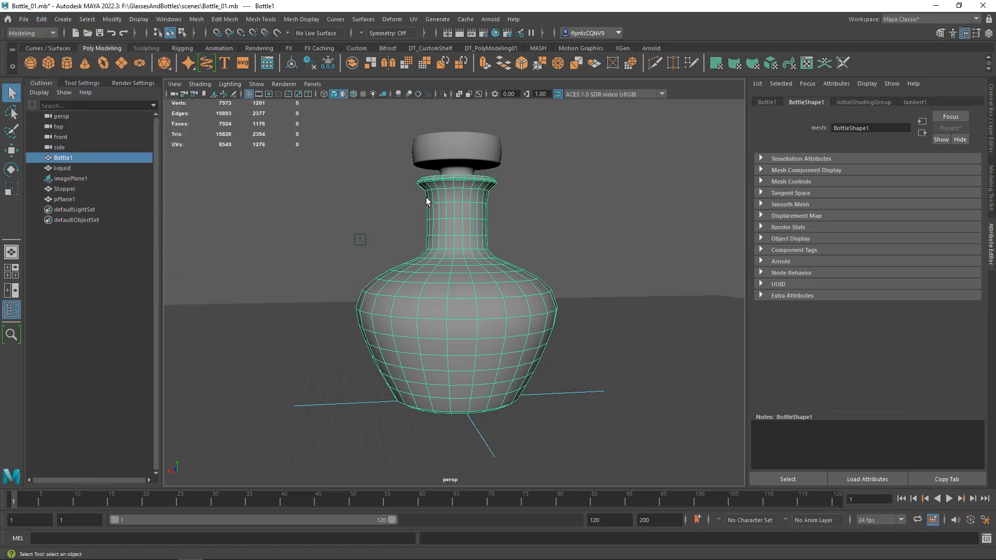
- Assign the existing Glass_01 material to the Bottle1 mesh
right_click(454, 192)
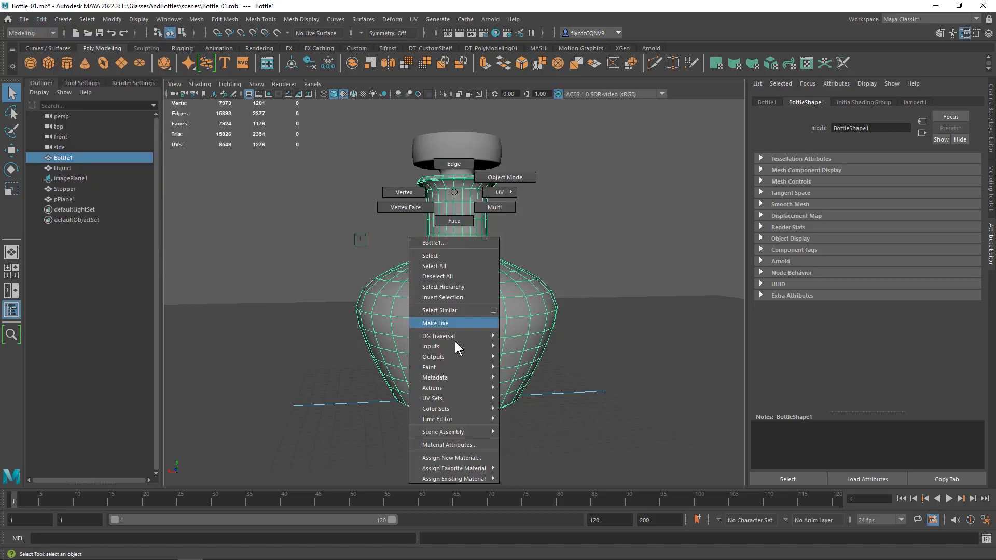
mouse_move(466, 478)
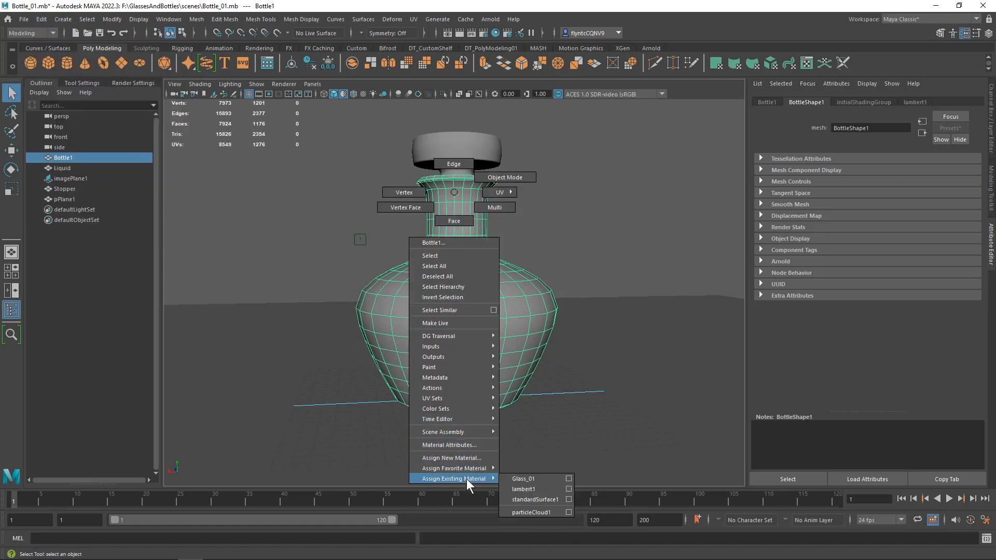
left_click(548, 476)
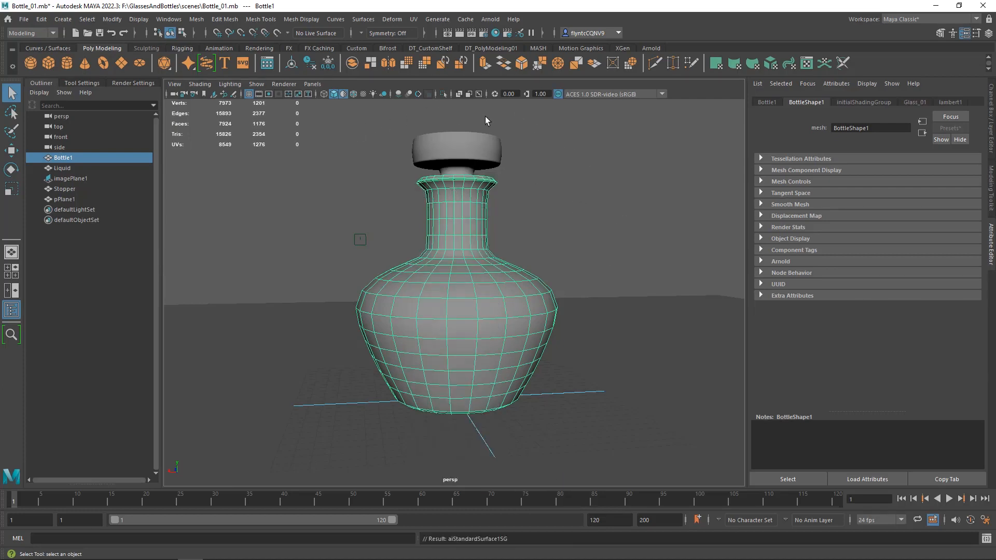
- Add an Arnold Physical Sky light to the scene
left_click(492, 20)
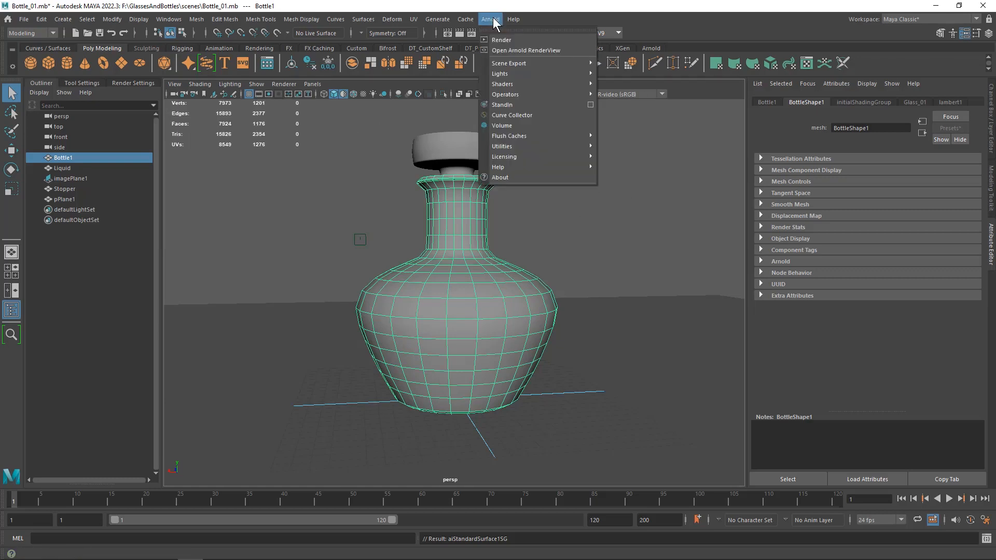
mouse_move(517, 73)
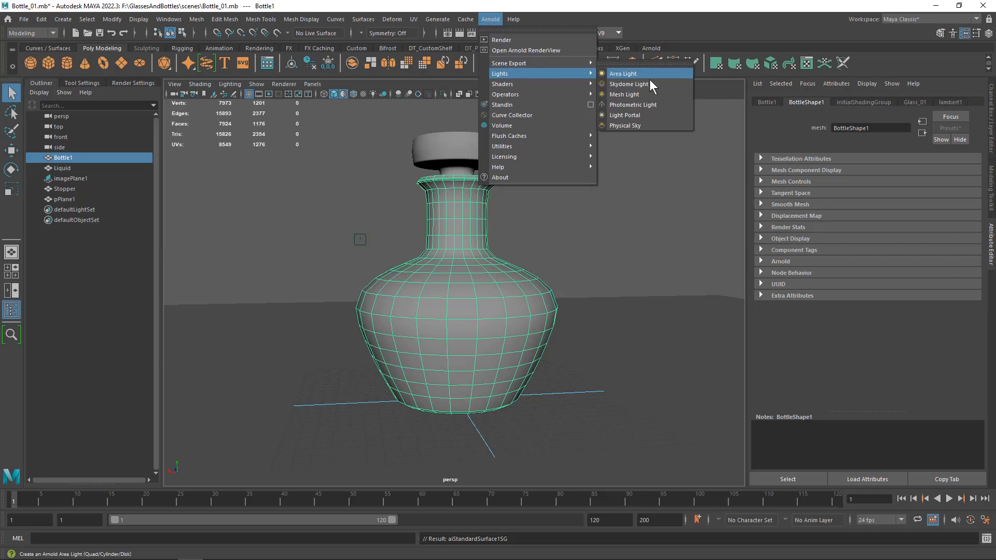
left_click(659, 125)
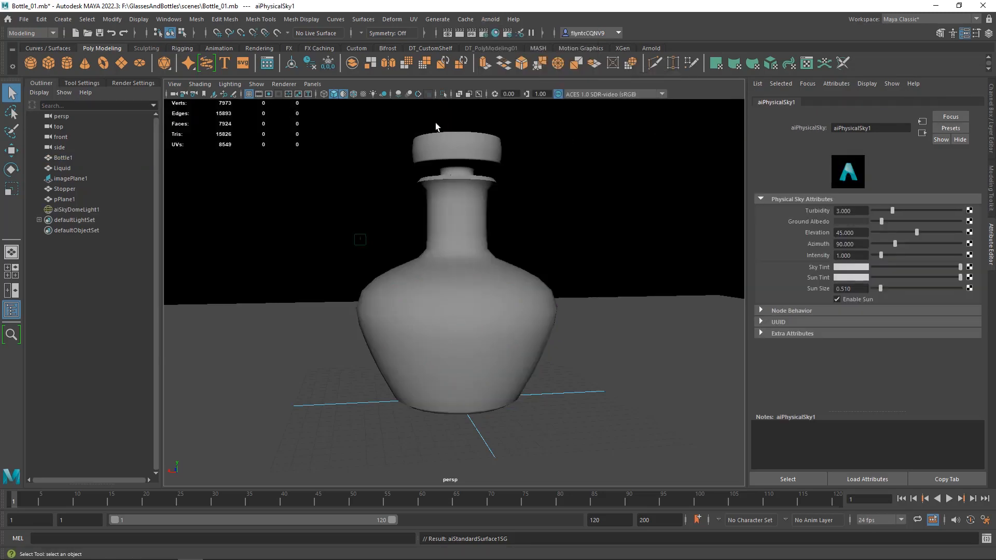
- Start an interactive Arnold render of the bottle scene in the perspective viewport
left_click(286, 84)
left_click(304, 111)
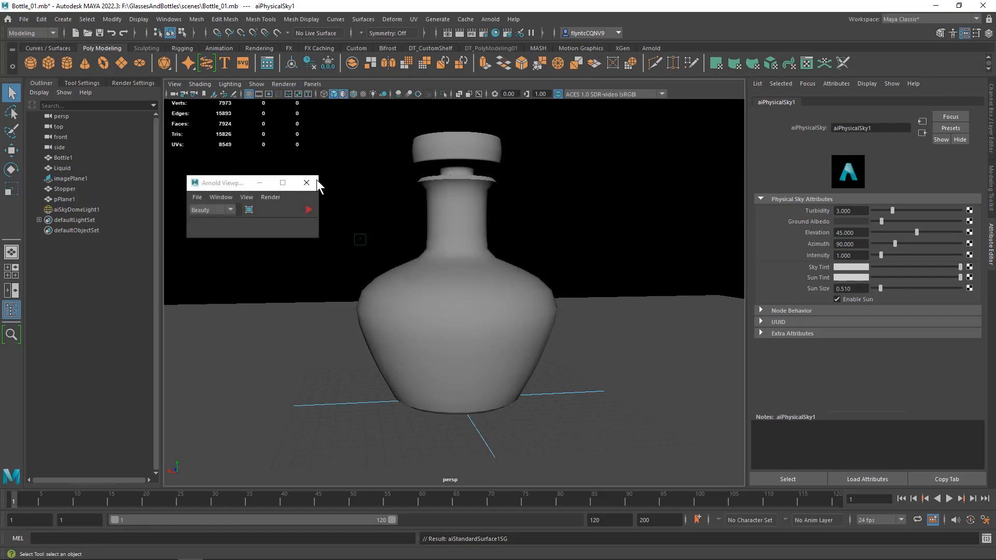
left_click(309, 208)
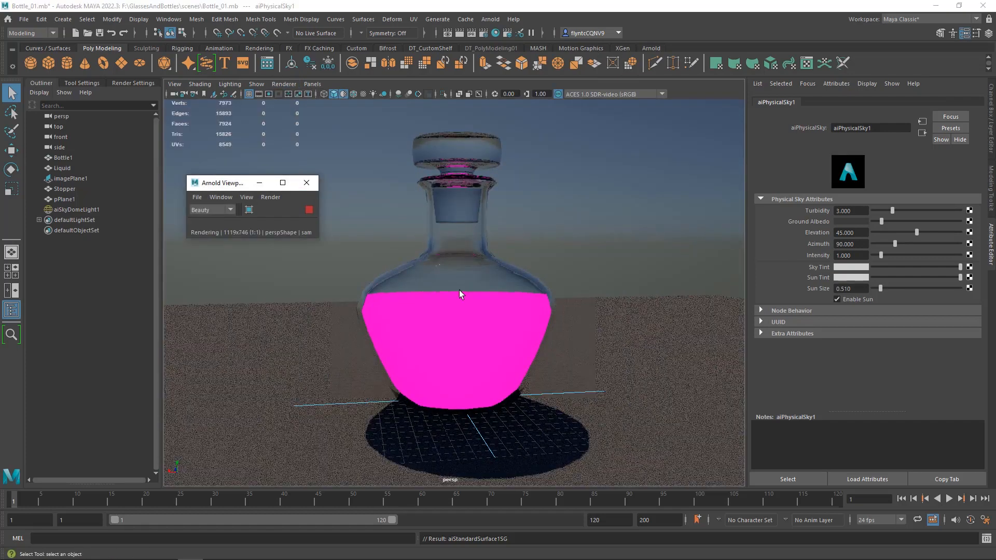
left_click(469, 210)
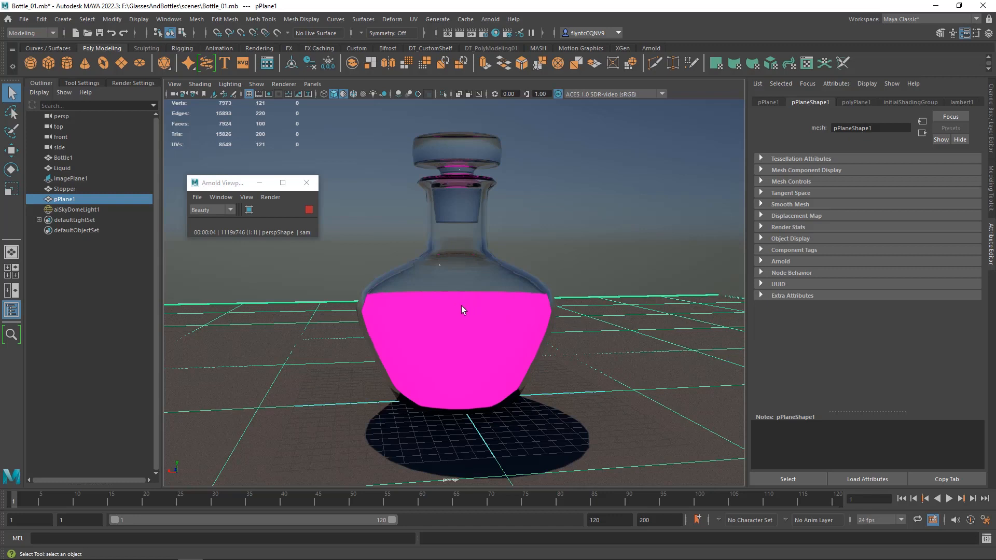
- Assign a new Arnold aiStandardSurface material to the Liquid mesh
left_click(59, 168)
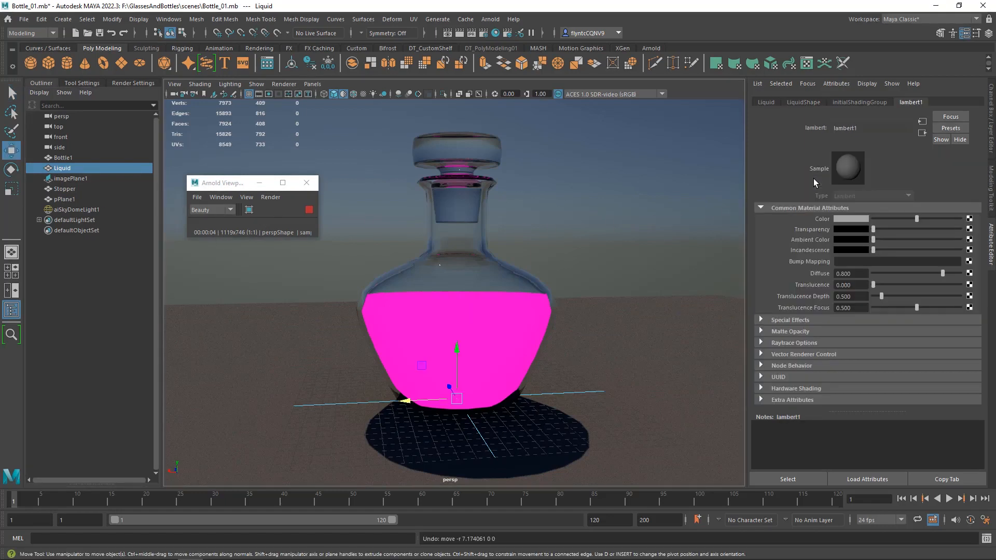
right_click(467, 235)
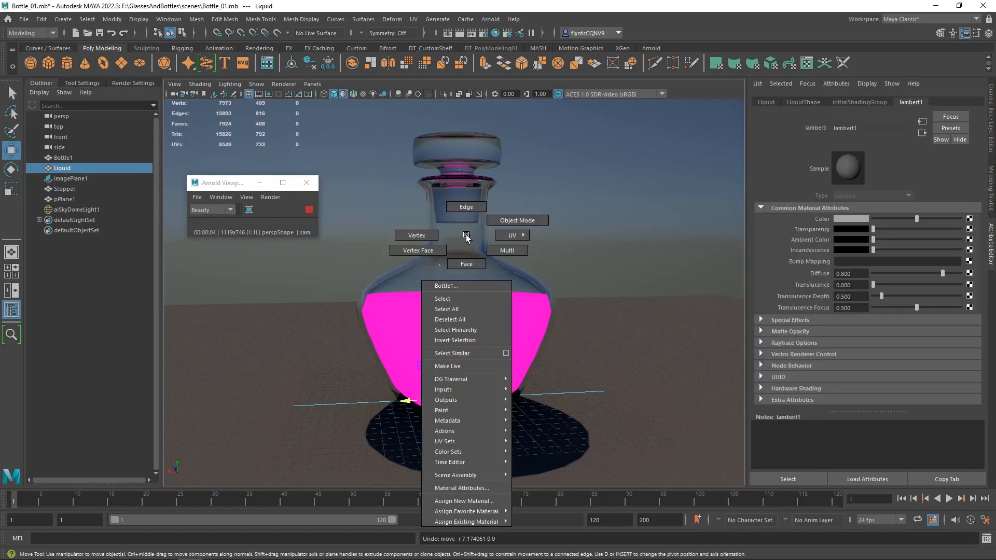
left_click(489, 499)
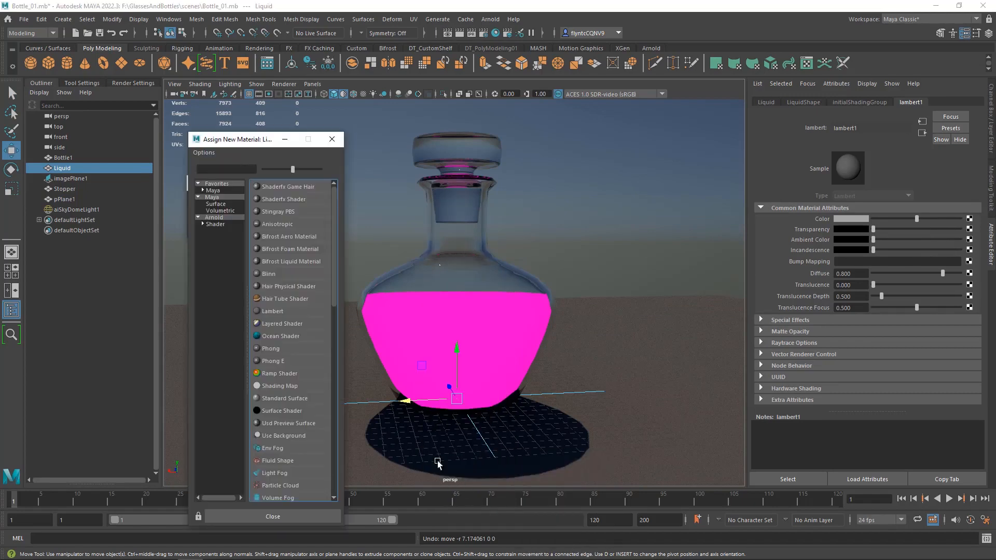
left_click(228, 217)
left_click(288, 362)
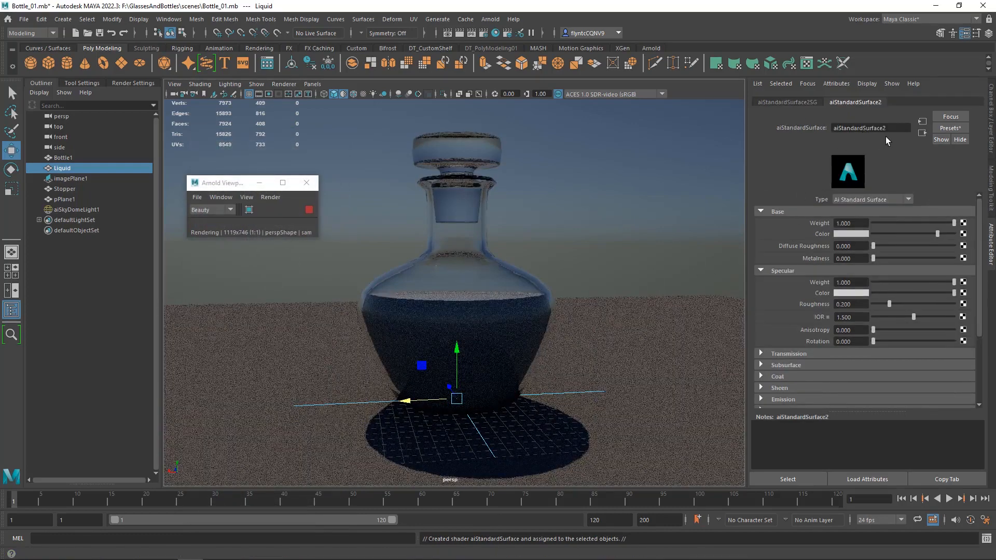
- Replace the liquid material's settings with the Clear_Water preset
left_click(946, 129)
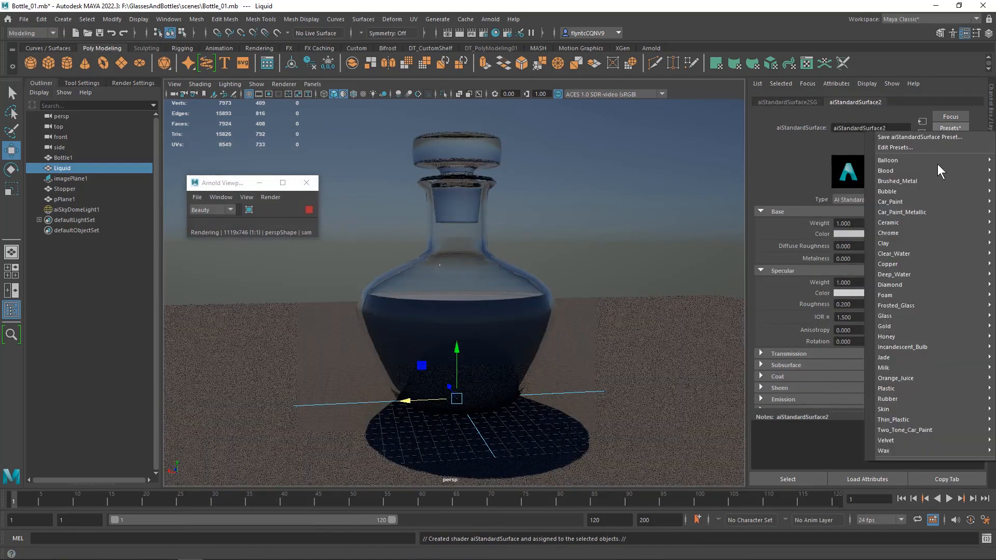
mouse_move(925, 303)
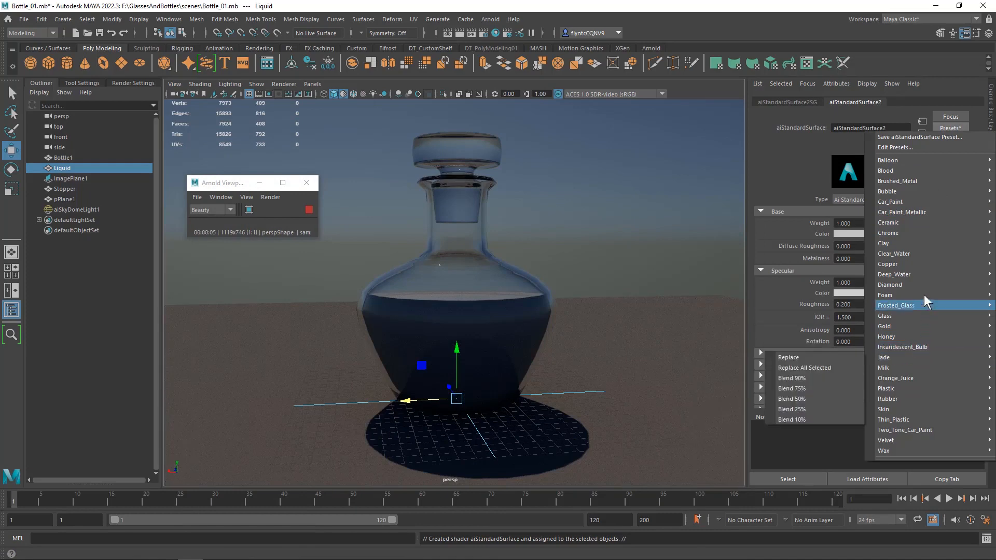
mouse_move(926, 215)
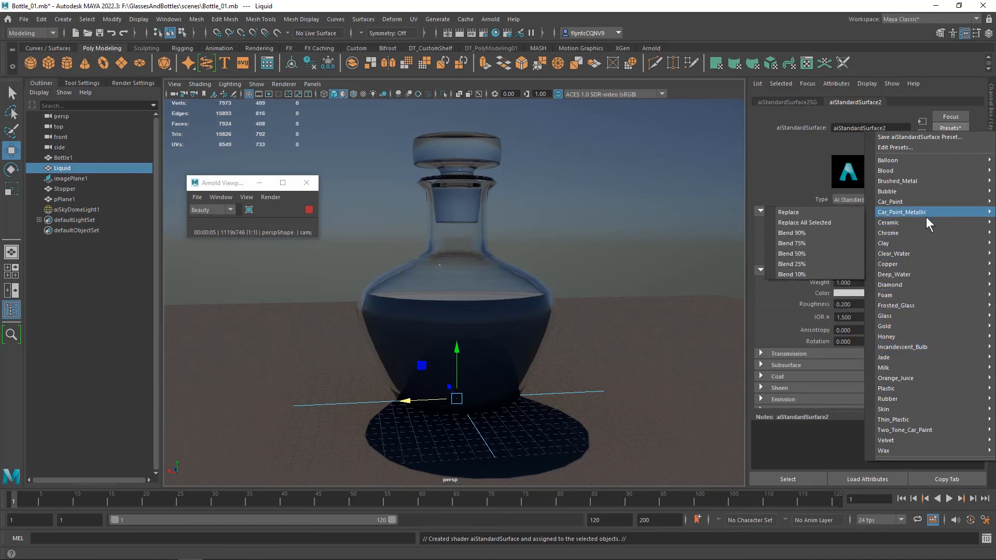
mouse_move(924, 250)
left_click(838, 251)
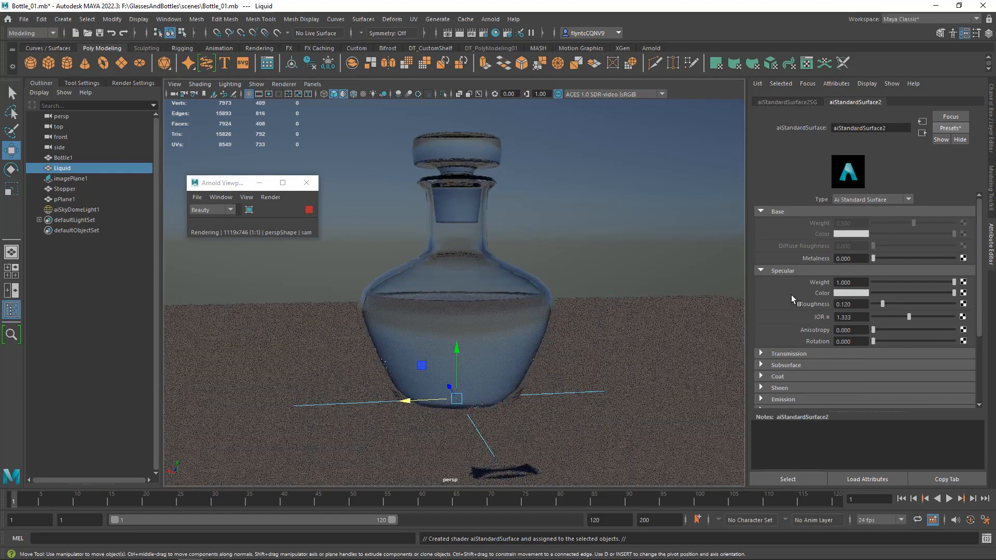
- Set the liquid material's transmission color to a fully saturated dark red
left_click(761, 269)
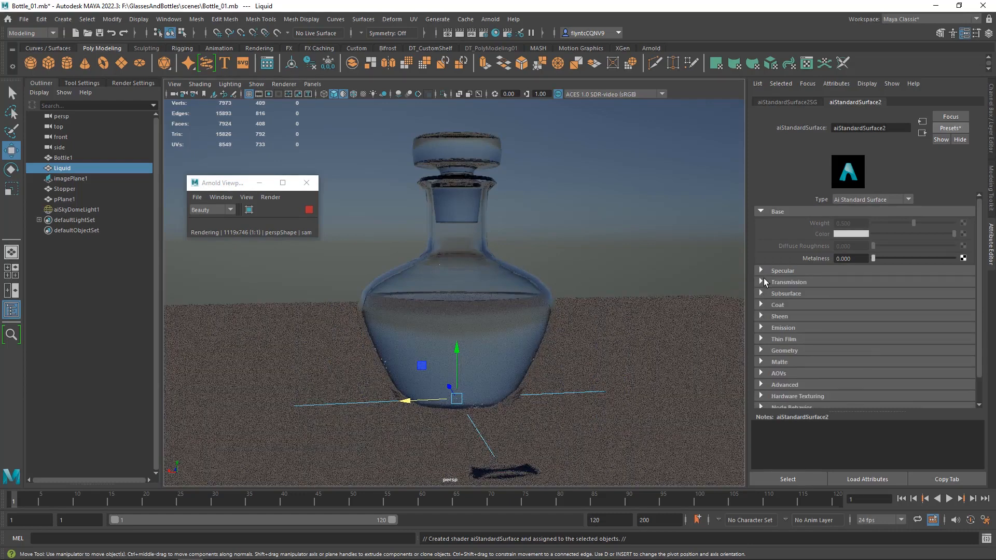
left_click(761, 281)
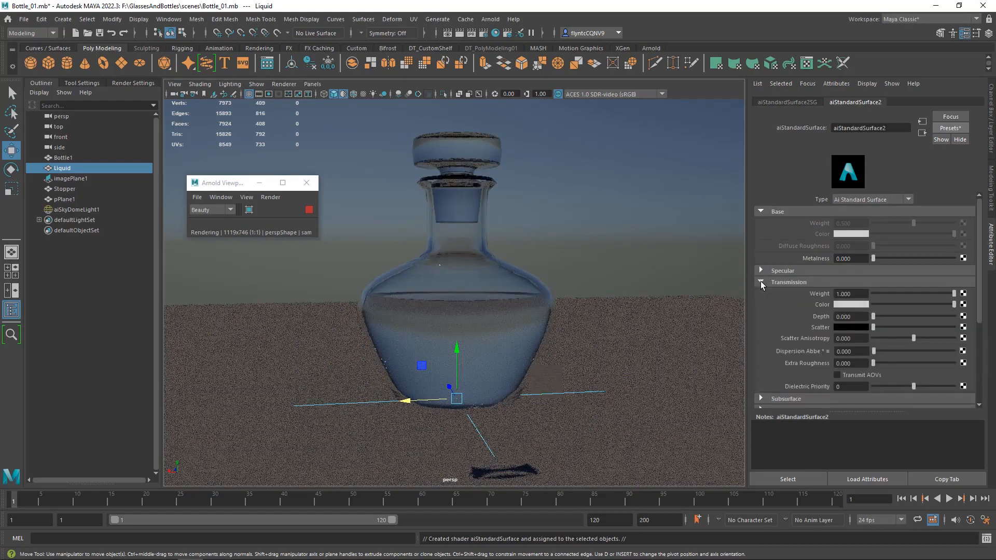
left_click(844, 305)
left_click(808, 278)
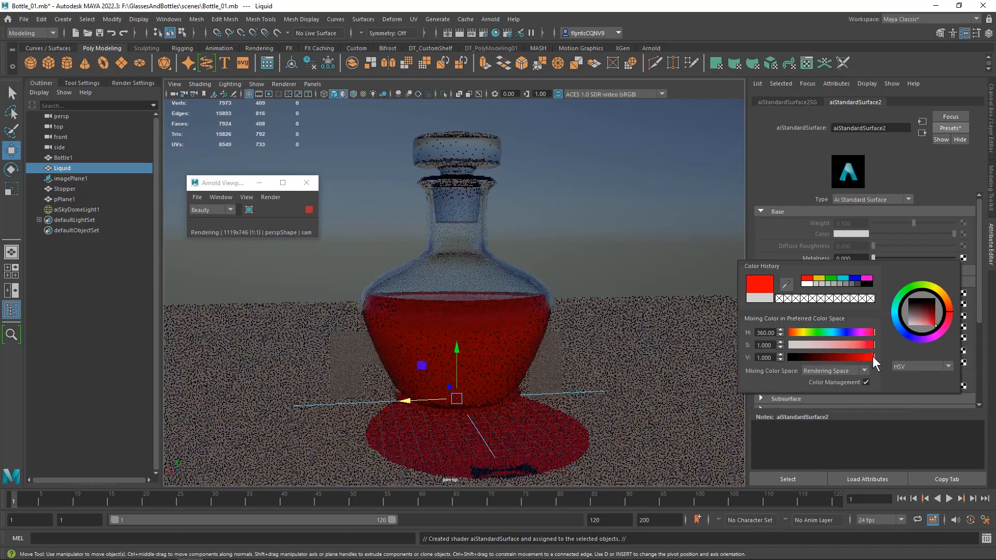
mouse_move(866, 357)
left_mouse_down()
mouse_move(838, 358)
mouse_move(849, 358)
left_mouse_up()
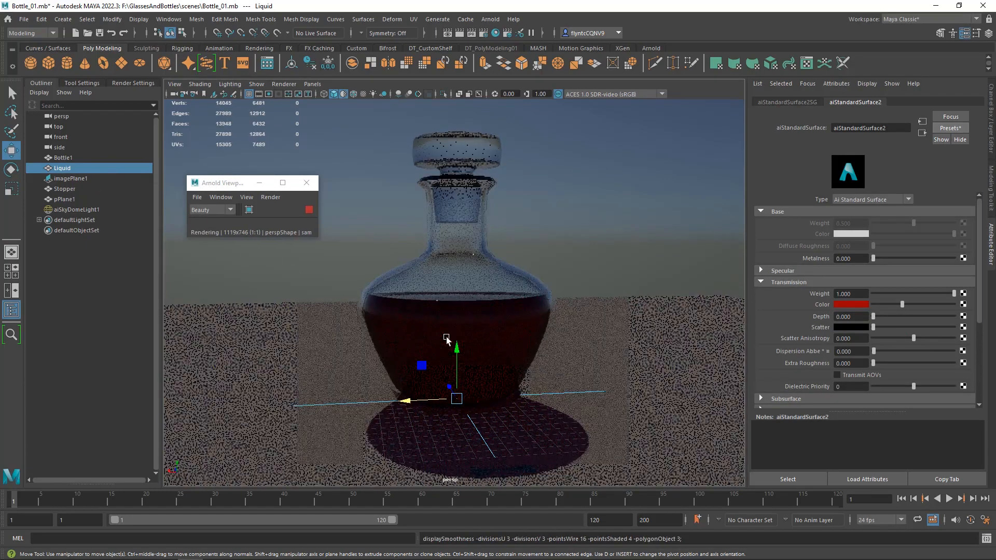
- Turn on smooth mesh preview for the Bottle1 and Stopper meshes
left_click(56, 159)
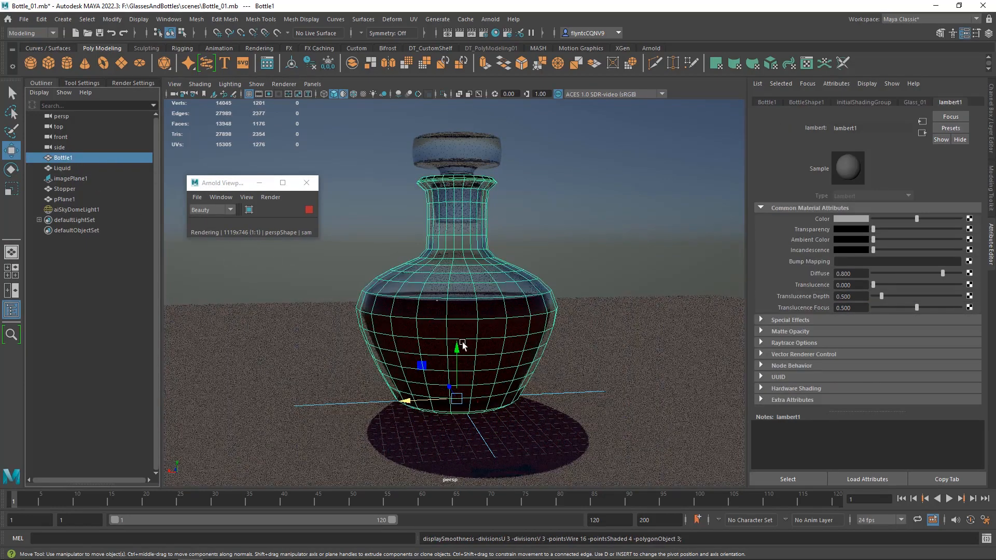
left_click(457, 158)
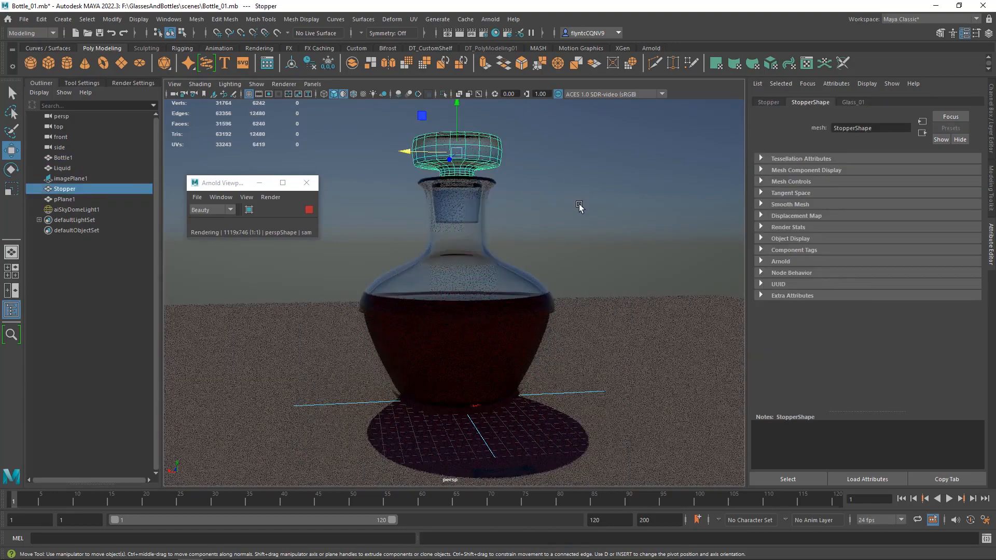
key("3")
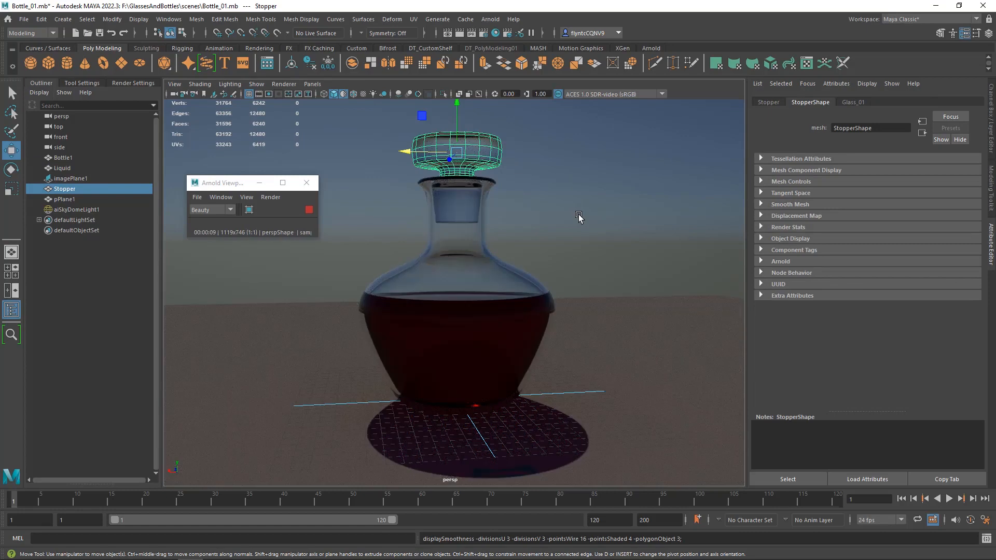
- Set the transmission weight of the bottle's Glass_01 material to 0.95
left_click(462, 241)
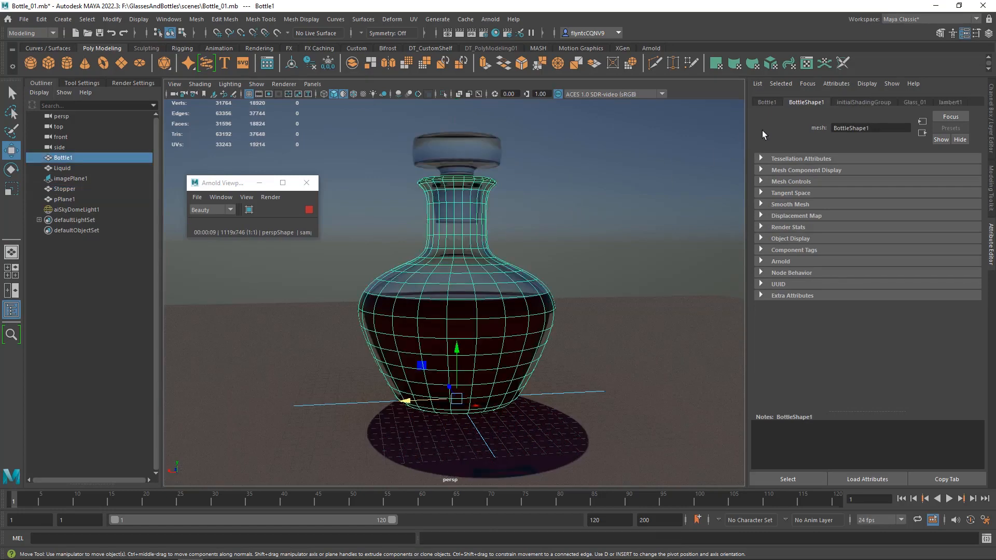
left_click(910, 103)
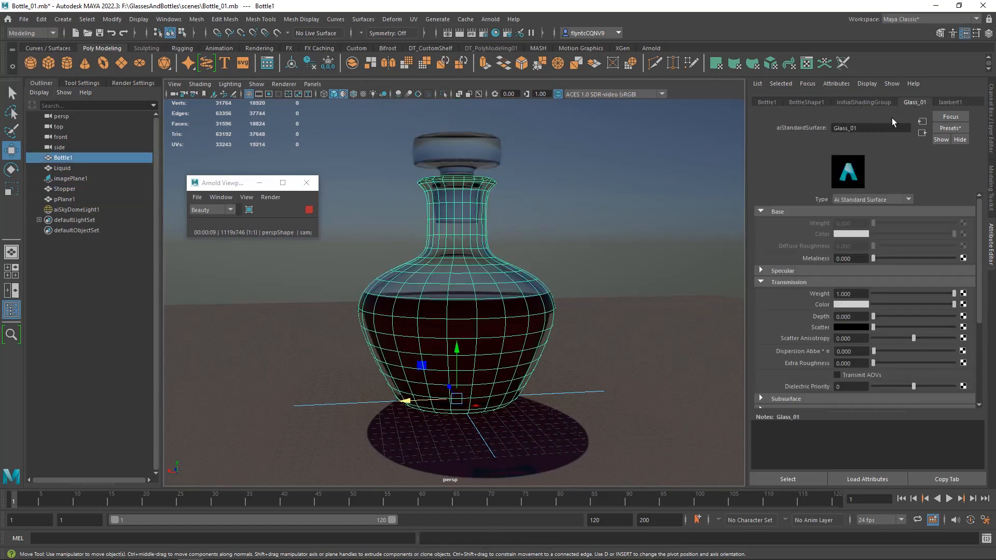
left_click_drag(857, 296, 842, 298)
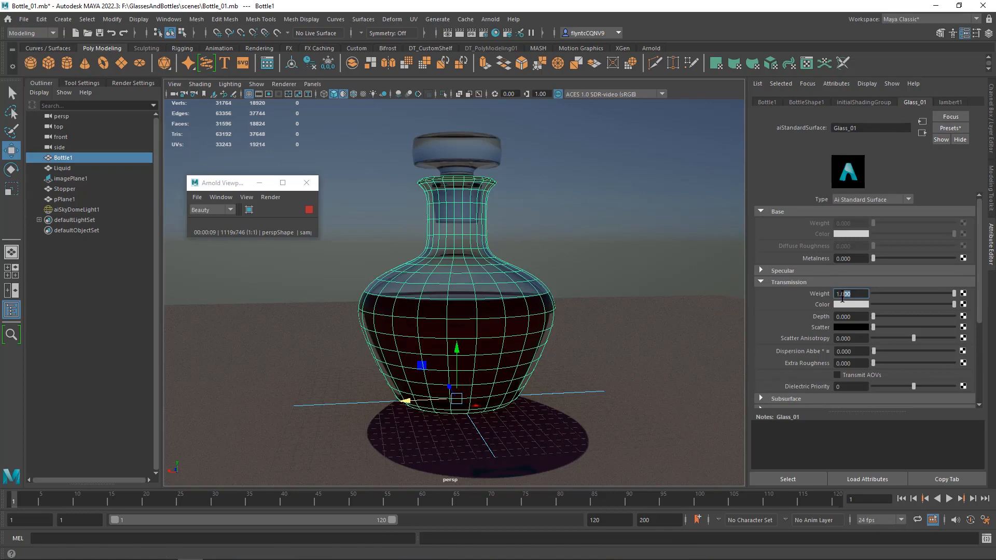
type(".95")
key("Return")
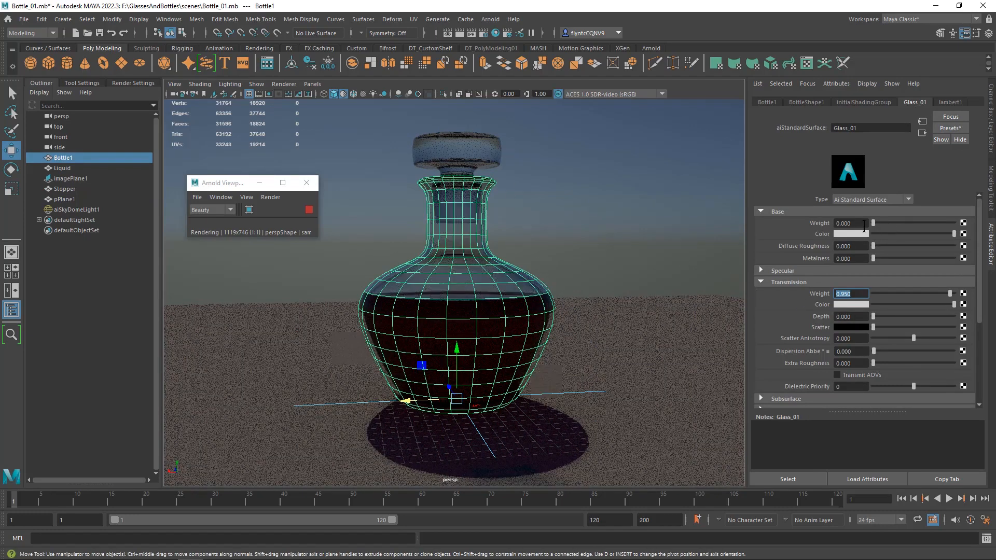
- Set the physical sky's azimuth to about 219 and its elevation to about 27.7
left_click(565, 389)
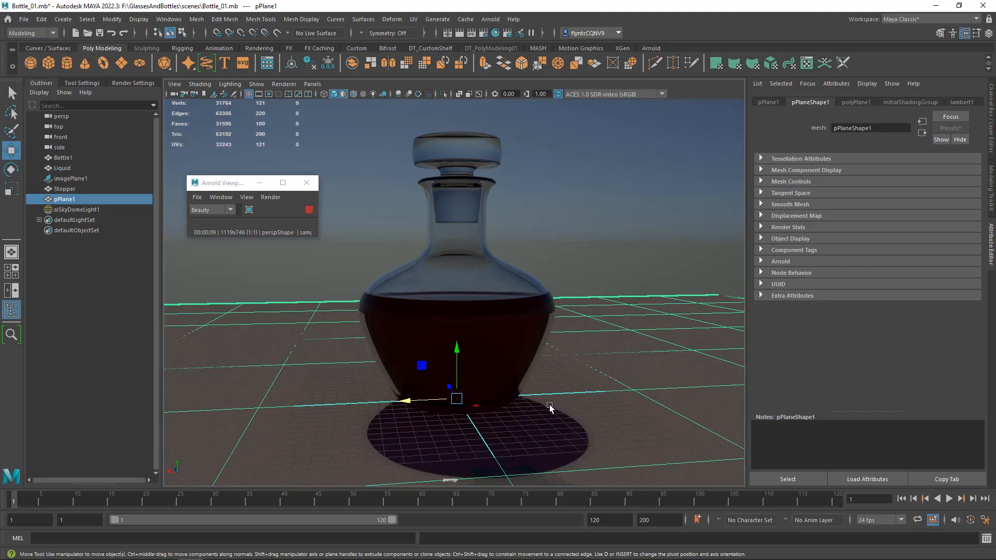
left_click(590, 150)
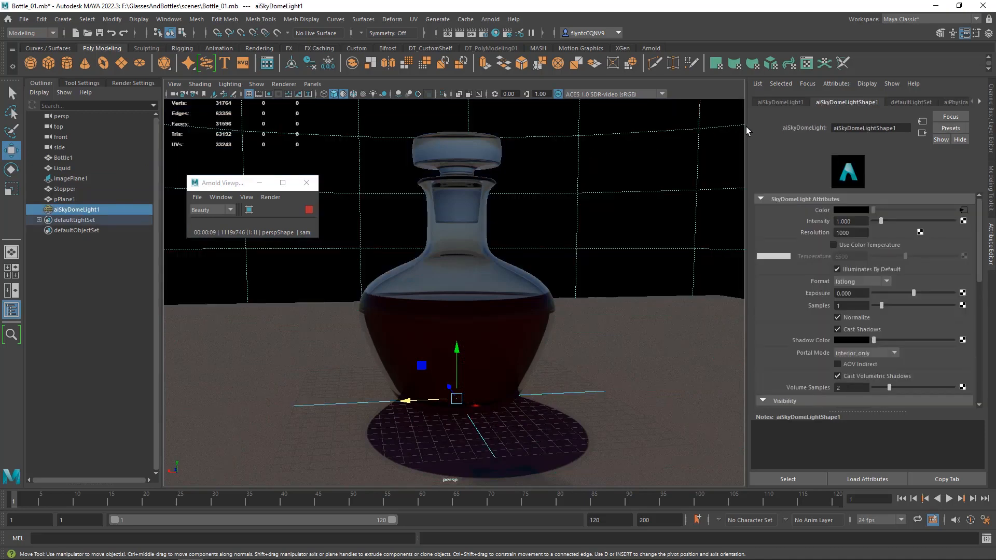
left_click(913, 102)
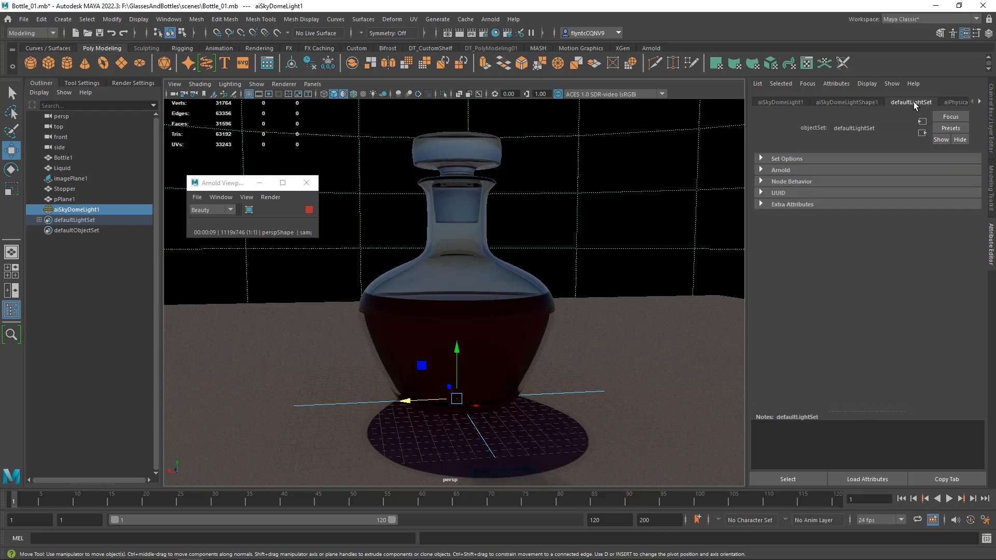
left_click(945, 102)
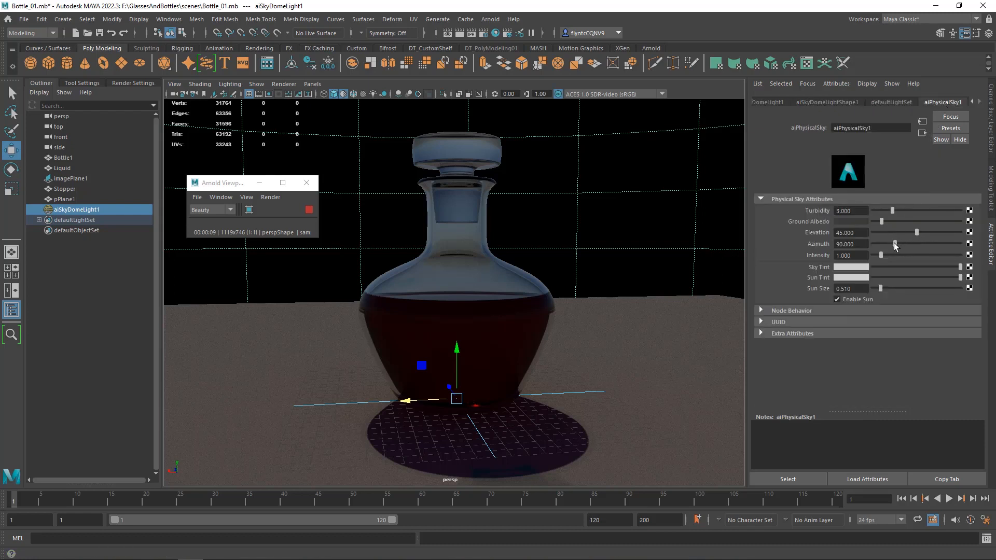
left_click_drag(896, 242, 926, 242)
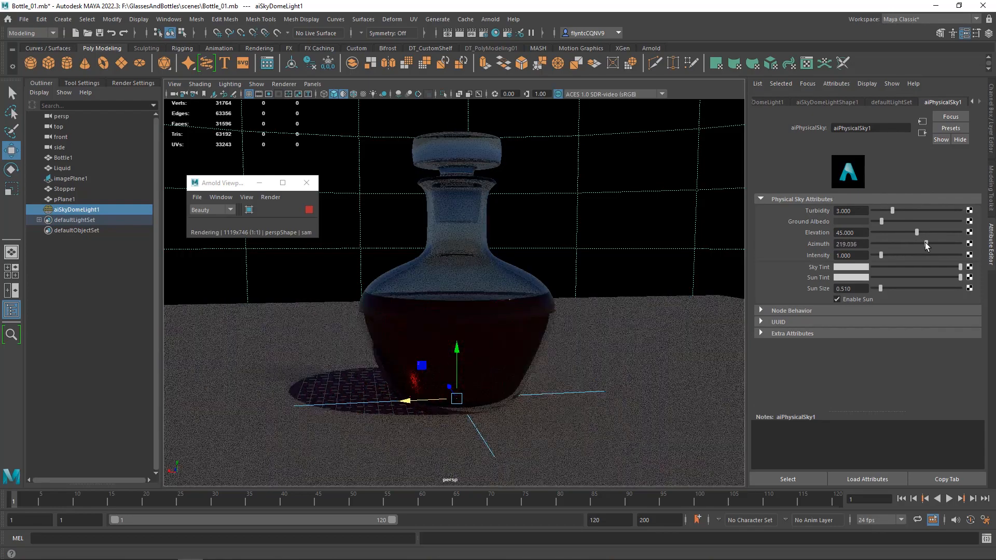
left_click(916, 233)
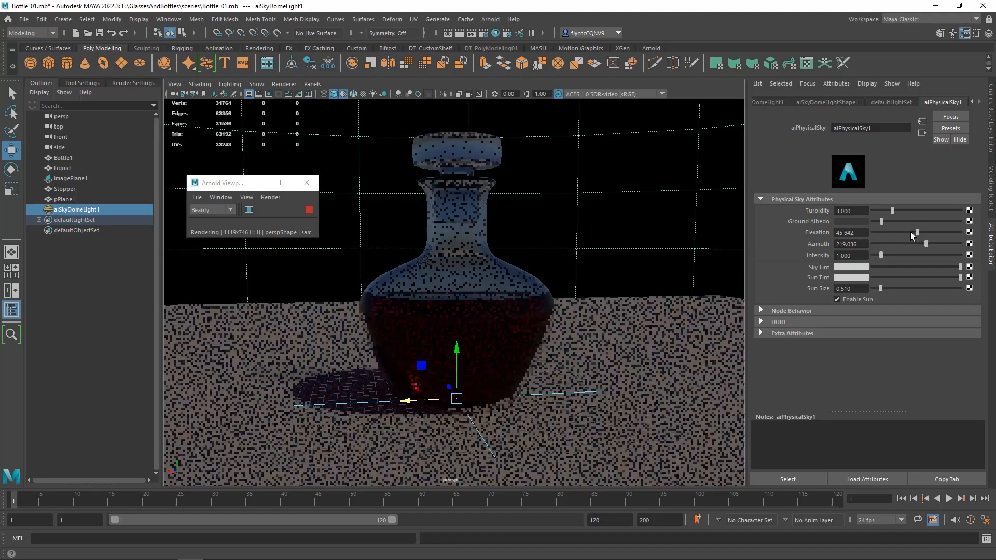
mouse_move(910, 232)
left_mouse_down()
mouse_move(888, 233)
mouse_move(932, 232)
mouse_move(890, 233)
mouse_move(900, 231)
left_mouse_up()
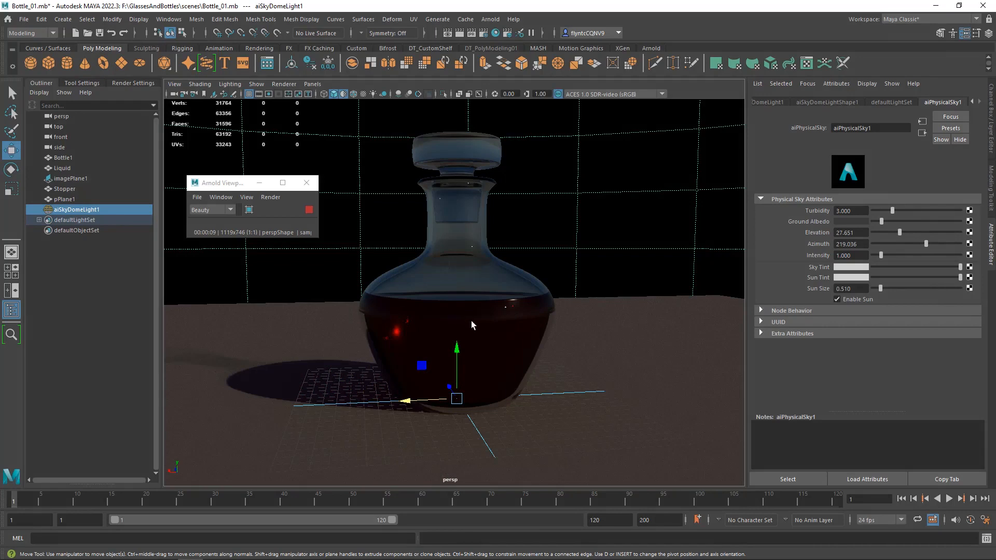
- Hide the Bottle1 mesh to expose the liquid inside it
scroll(472, 321, "up", 5)
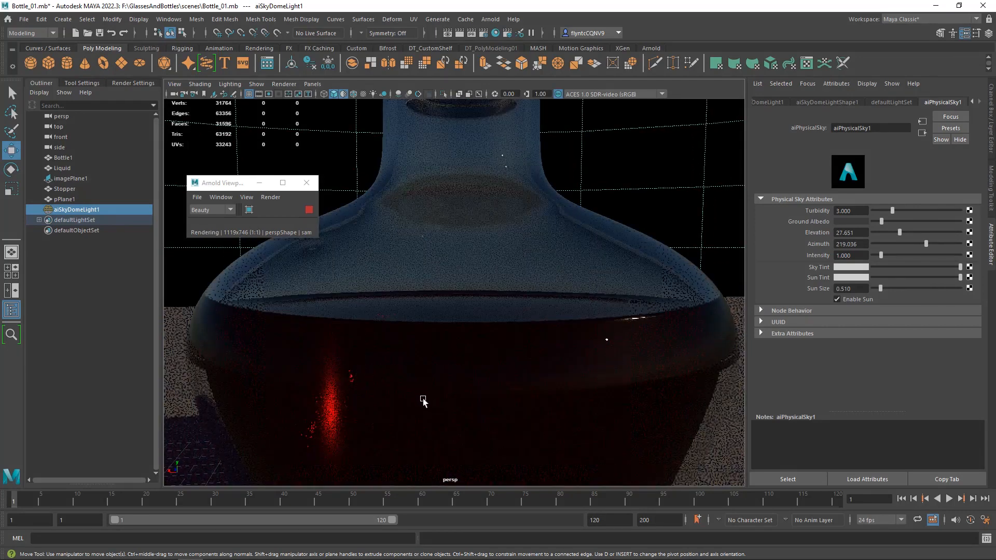
left_click_drag(444, 417, 443, 413, "alt")
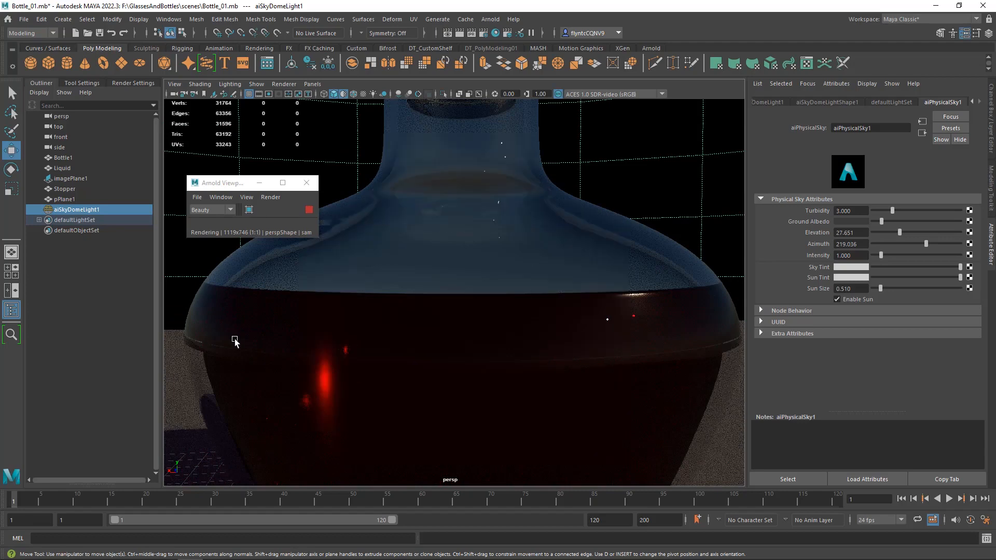
left_click(65, 157)
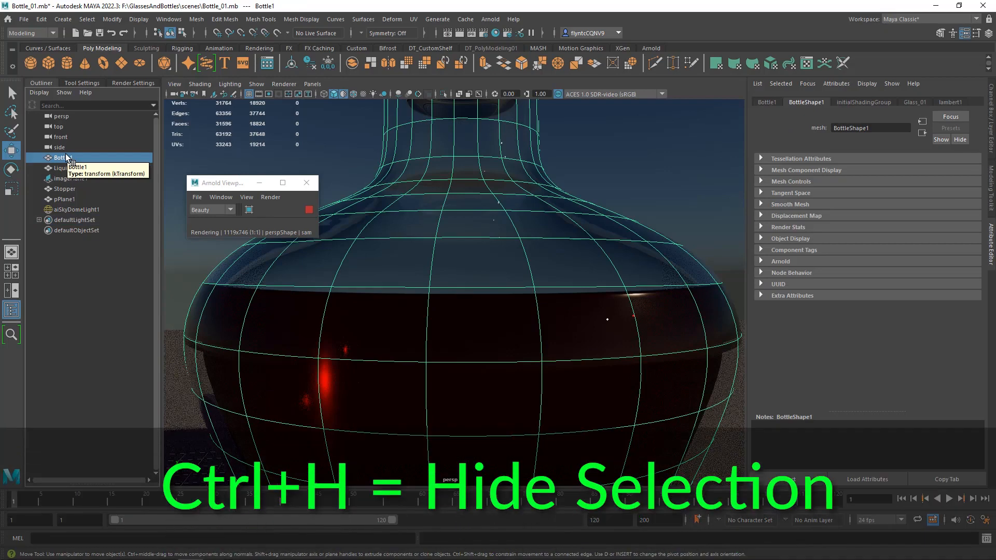
key("ctrl+h")
- Select the horizontal edge loop around the Liquid mesh's side, the second loop below its upper rim
left_click(261, 324)
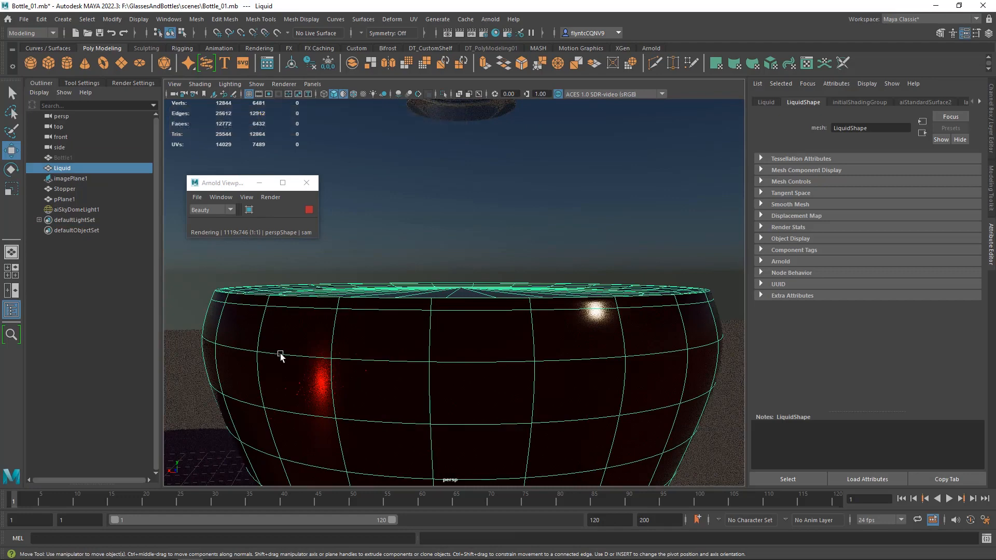
right_click(280, 357)
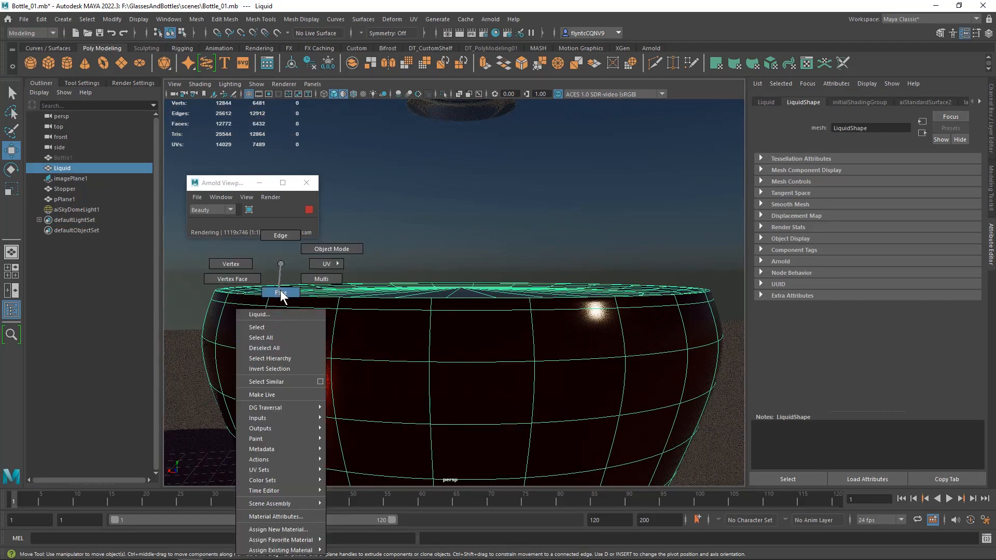
left_click(284, 237)
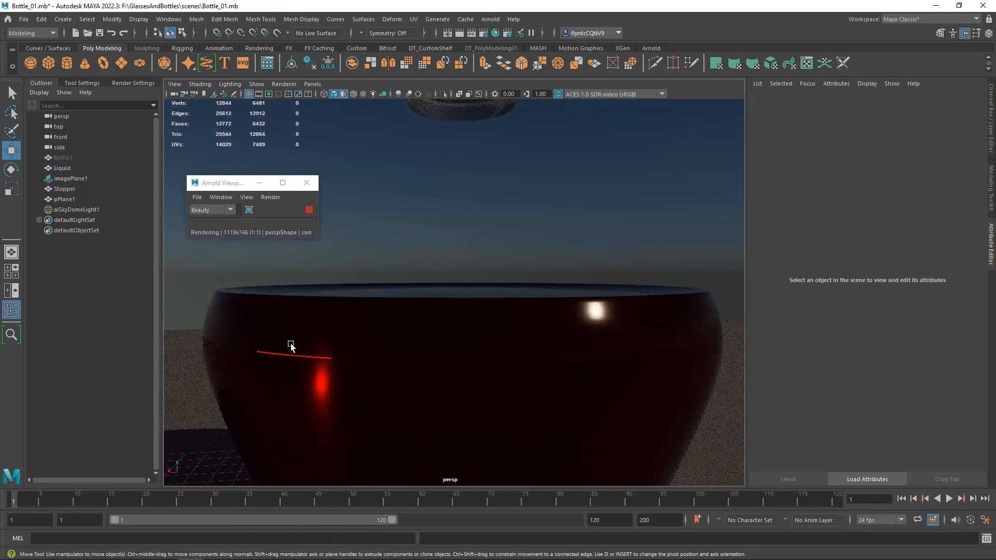
left_click(292, 356)
double_click(294, 358)
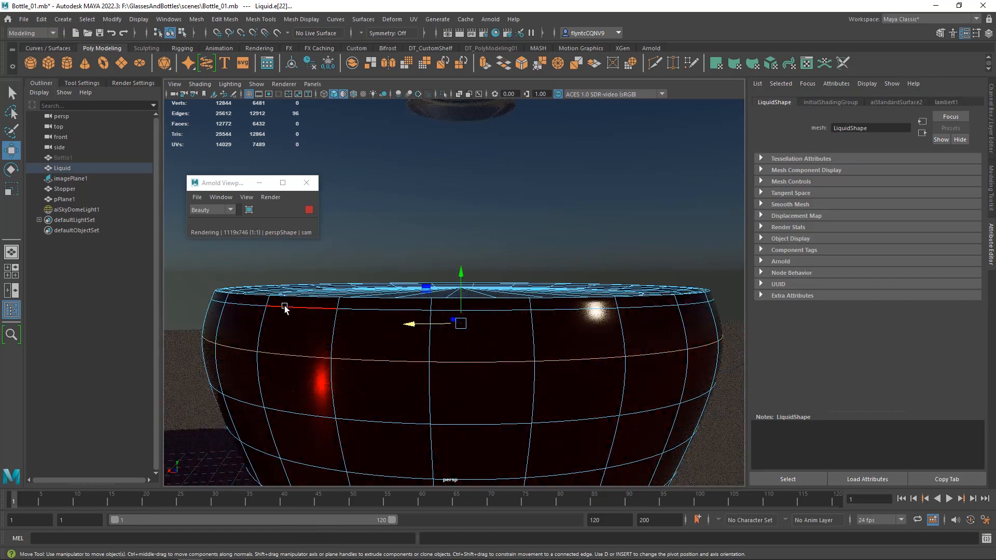
- Scale the selected side loop of the liquid slightly inward using soft selection with a wider falloff
key("b")
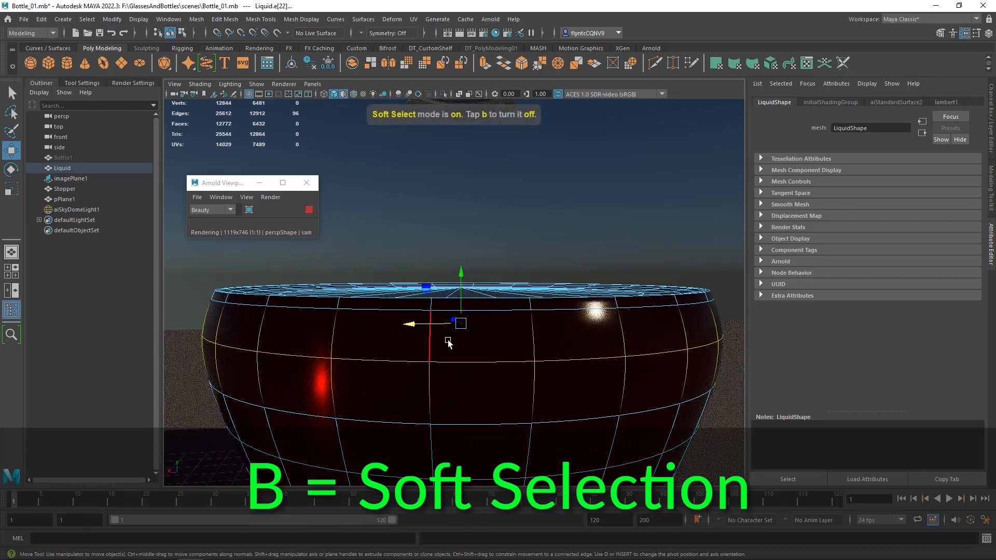
key("b")
left_click_drag(456, 344, 478, 320)
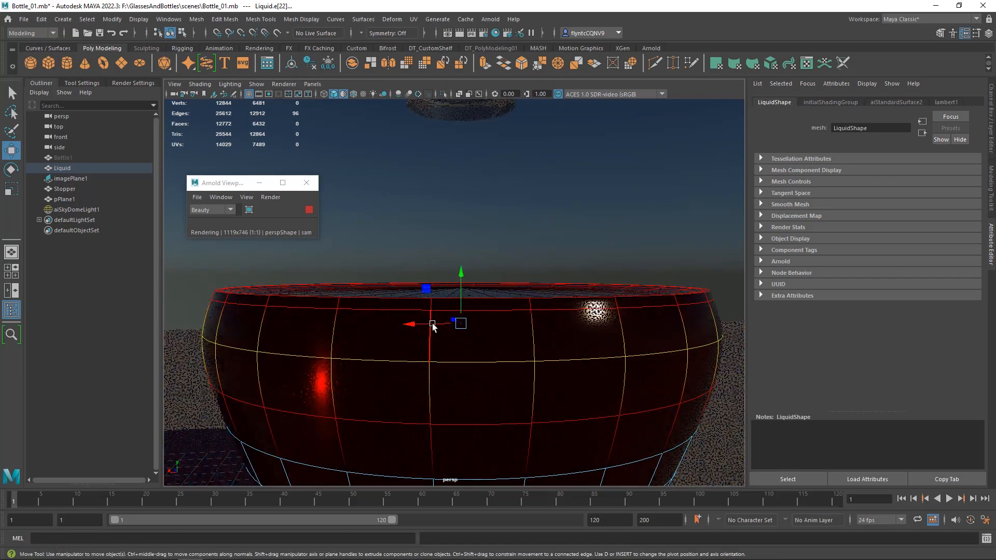
left_click(11, 188)
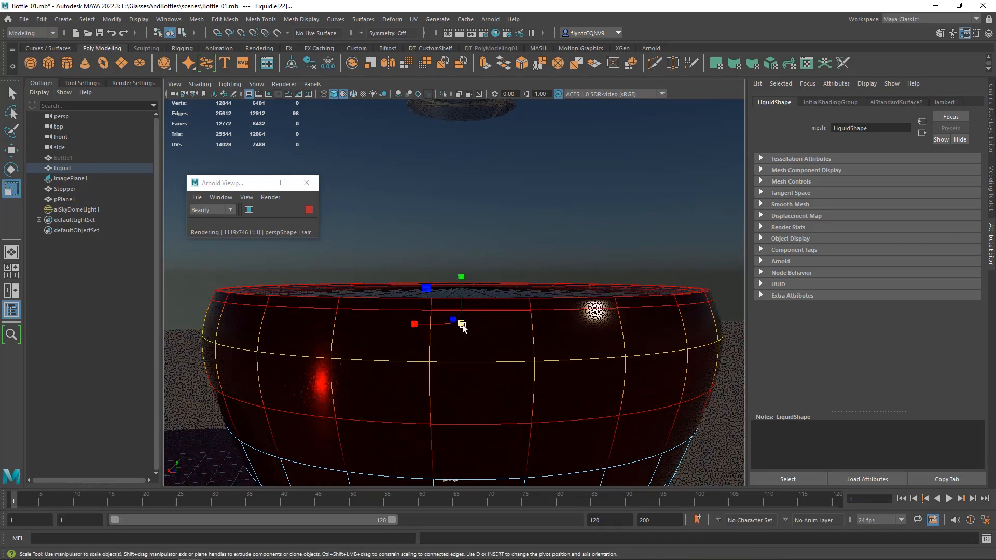
left_click_drag(463, 325, 461, 326)
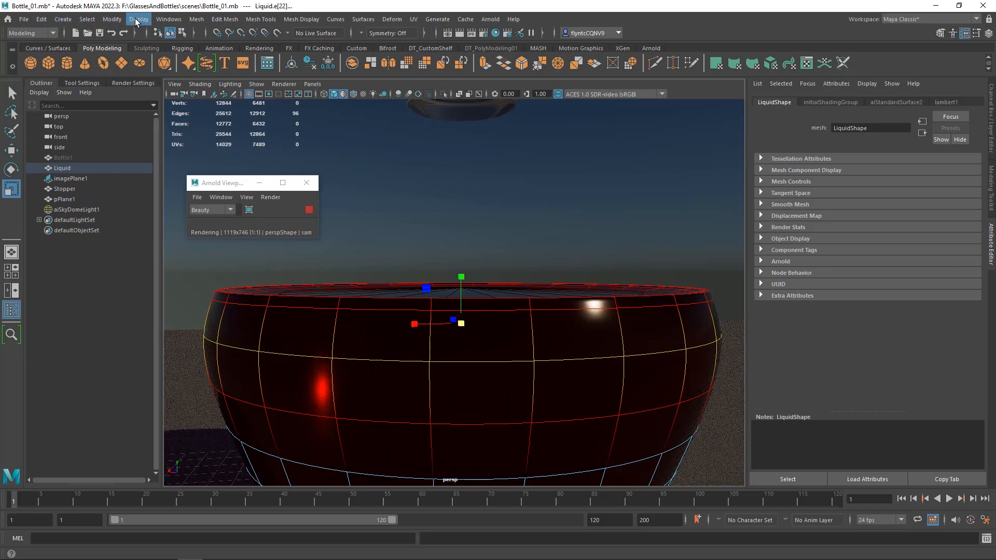
- Show all hidden objects to check the liquid's fit inside the glass, and hide the Bottle1 mesh again
left_click(137, 20)
mouse_move(263, 85)
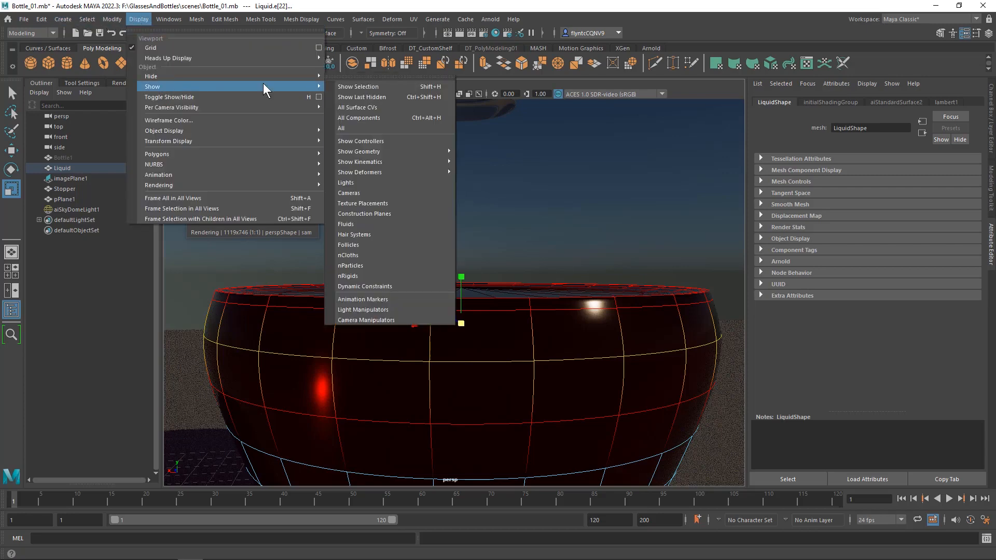
left_click(375, 126)
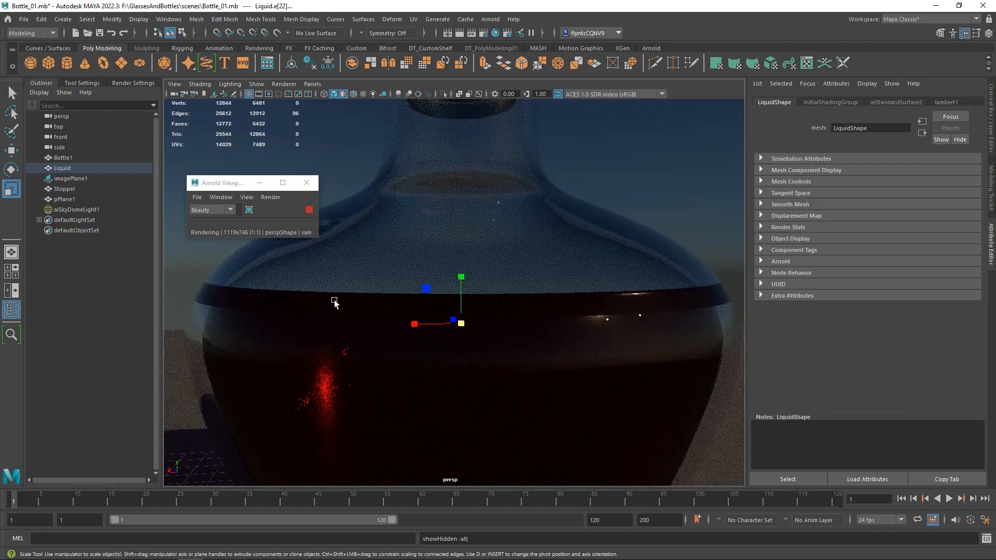
left_click(62, 157)
left_click(139, 19)
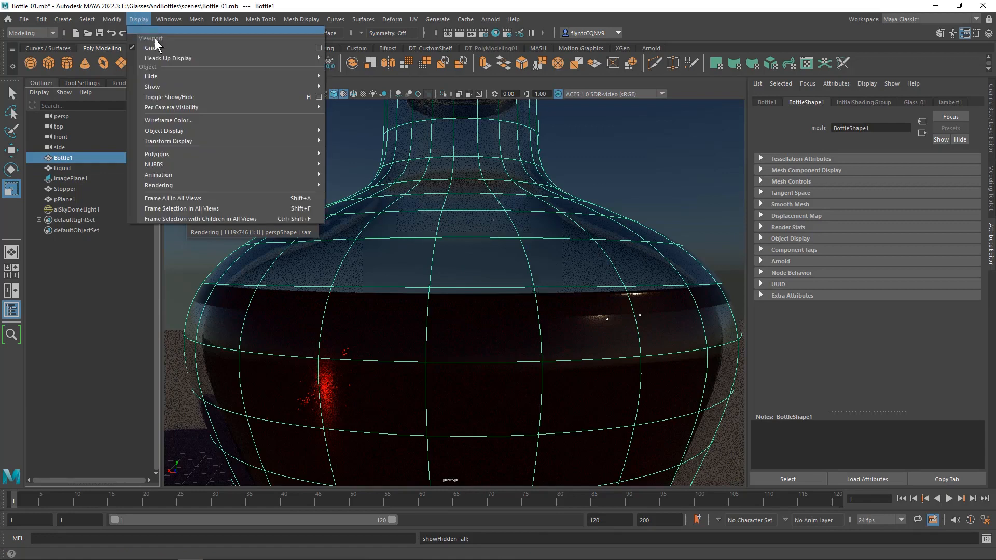
mouse_move(173, 76)
left_click(364, 76)
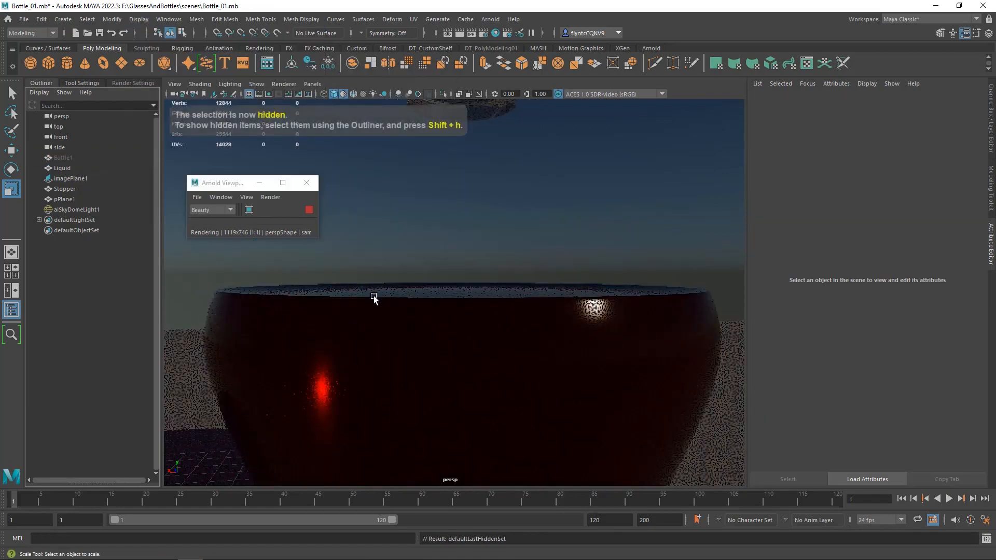
- Select the edge loop at the Liquid mesh's upper rim and scale it slightly inward with soft selection
left_click(372, 306)
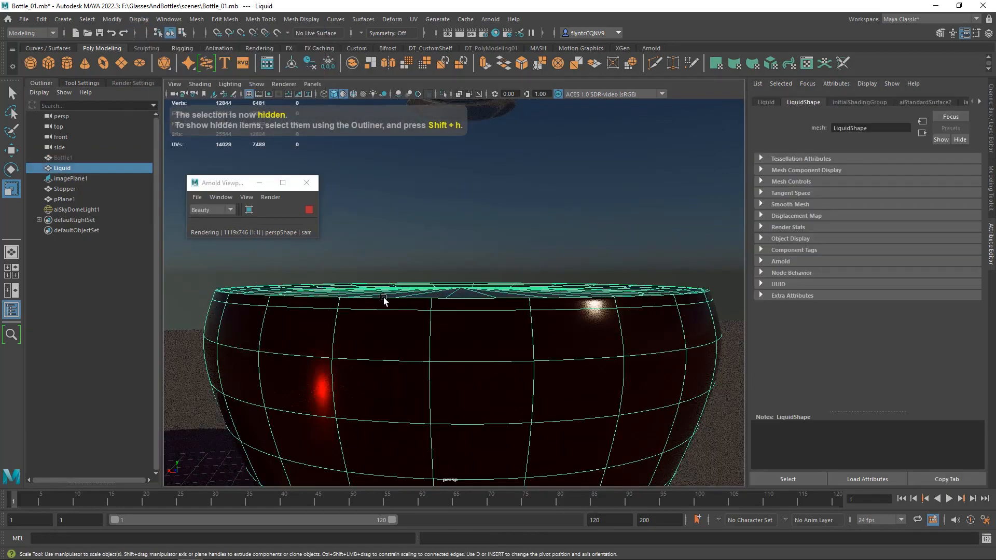
right_click_drag(490, 298, 484, 234)
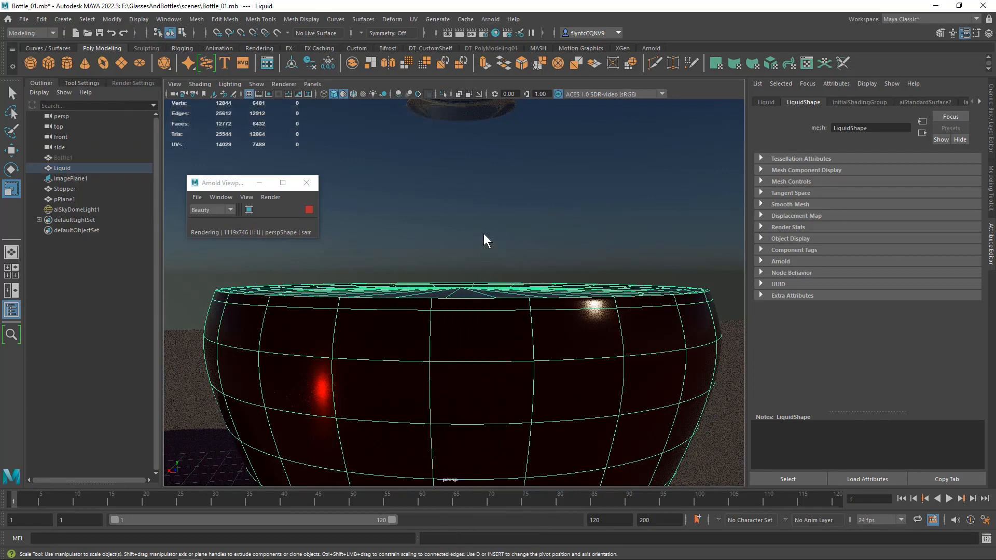
left_click(475, 298)
double_click(475, 297)
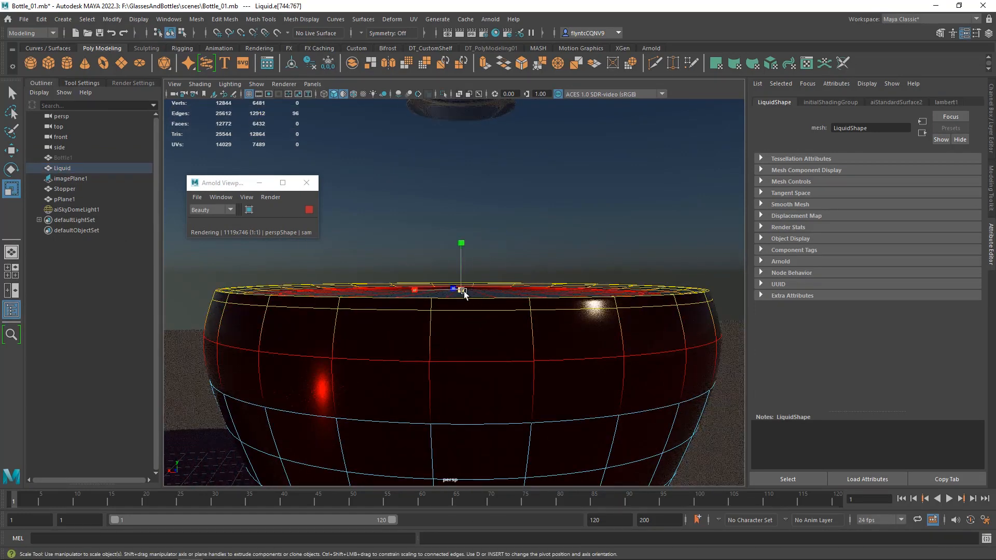
left_click_drag(459, 289, 460, 292)
- Unhide everything to compare the liquid's rim with the glass wall, and hide Bottle1 once more
left_click(138, 20)
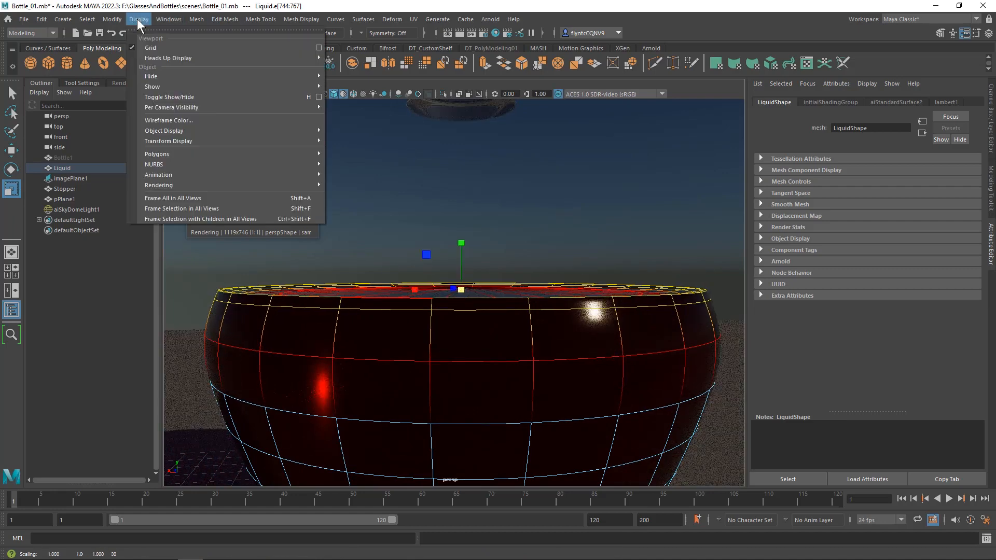
mouse_move(226, 87)
left_click(362, 128)
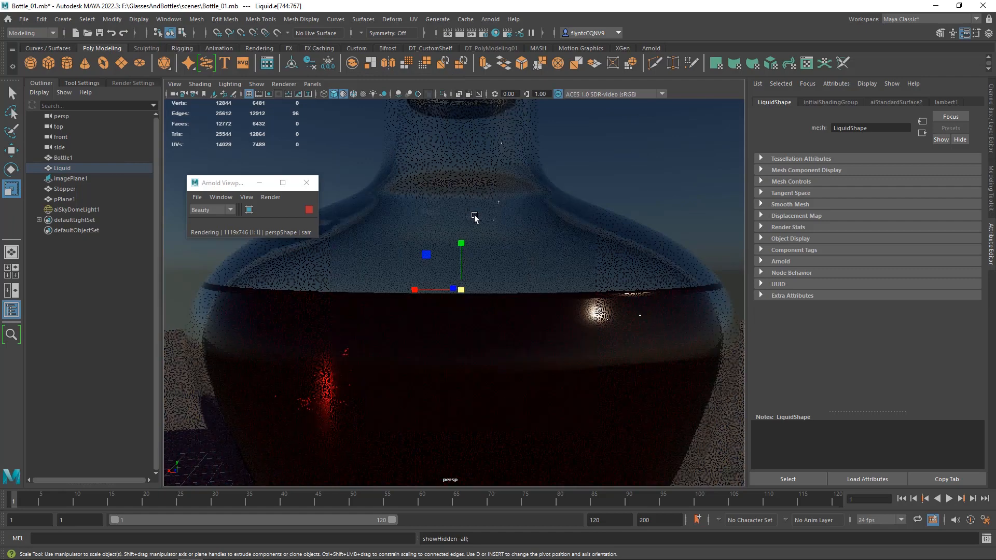
left_click(420, 184)
left_click(138, 19)
mouse_move(234, 76)
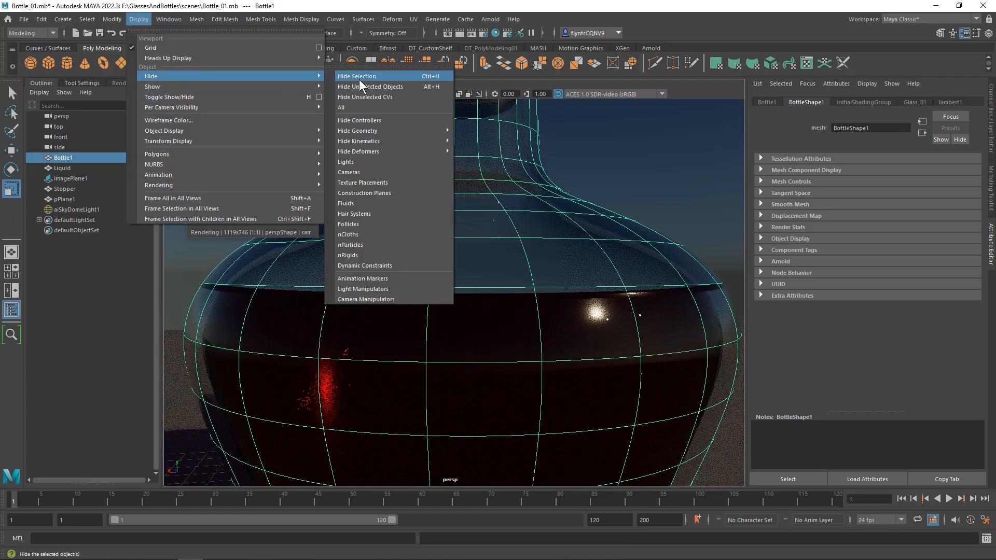
left_click(359, 78)
- Select an edge loop at the top of the Liquid mesh and scale it slightly further inward with soft selection
left_click(389, 308)
right_click_drag(389, 263, 398, 238)
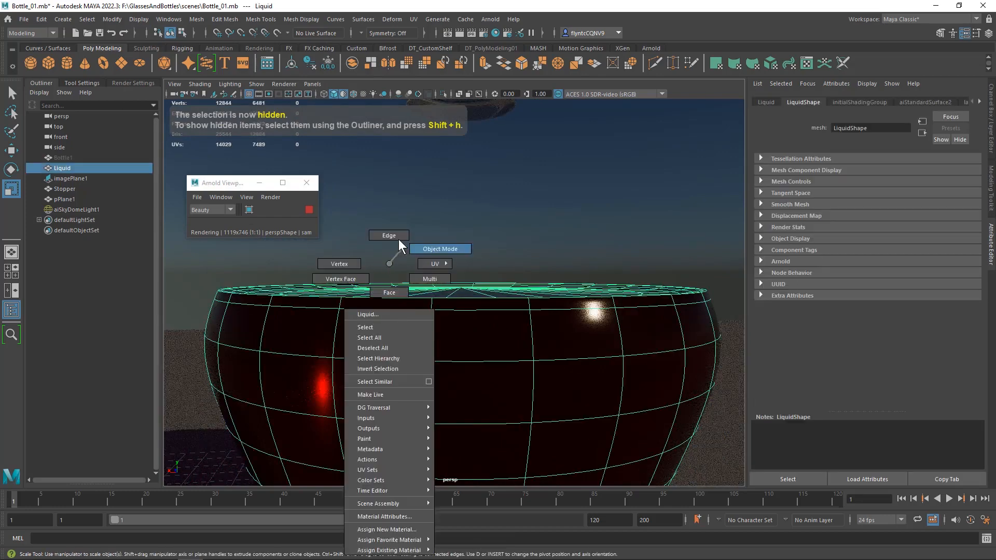
double_click(373, 298)
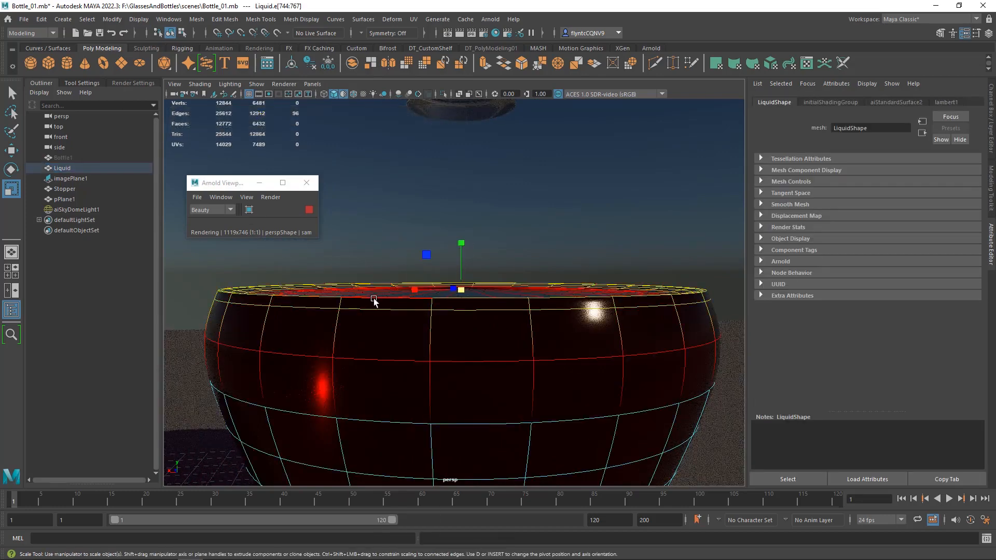
double_click(373, 298)
left_click_drag(464, 287, 461, 287)
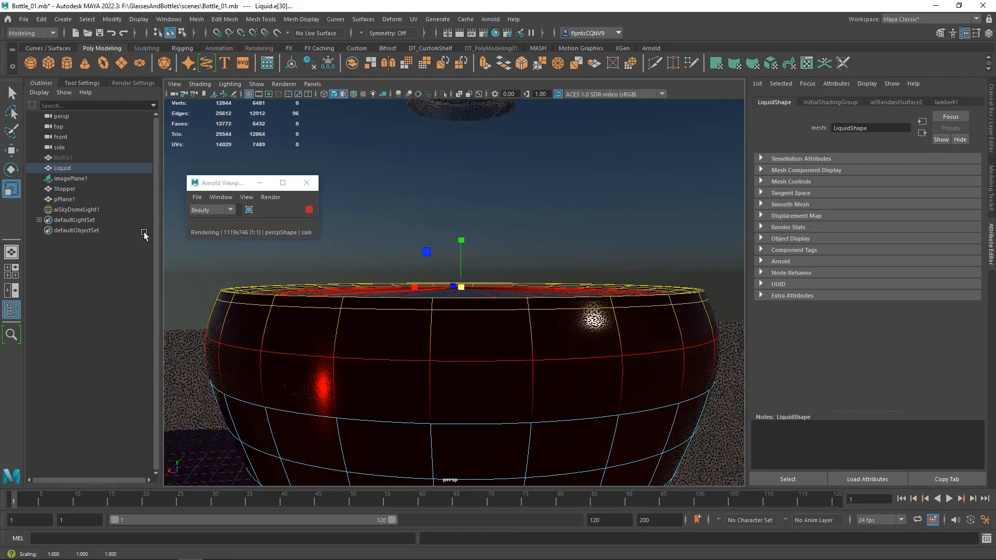
- Show all hidden objects and move the Arnold viewport window clear of the bottle render
left_click(145, 20)
mouse_move(291, 89)
left_click(350, 91)
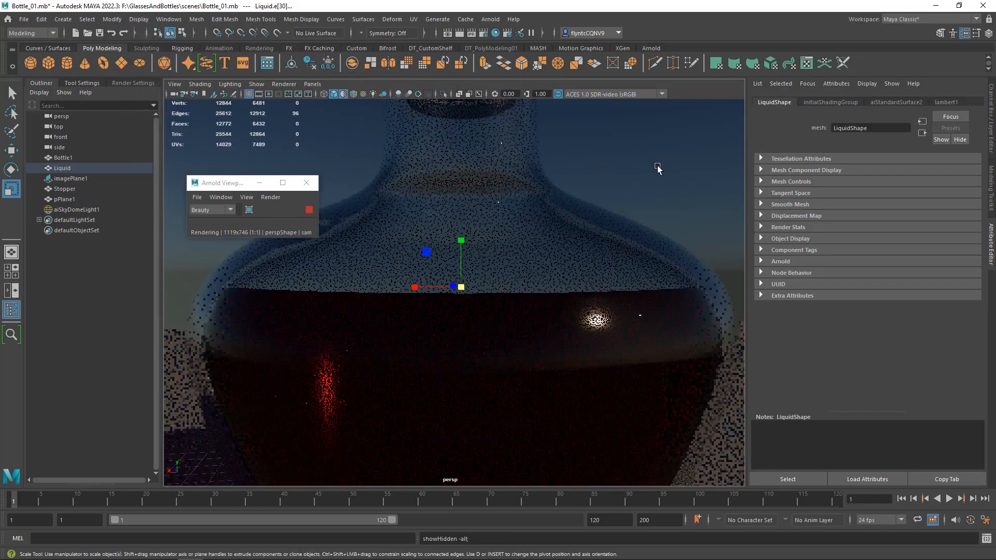
left_click(657, 166)
right_click_drag(473, 217, 473, 186, "alt")
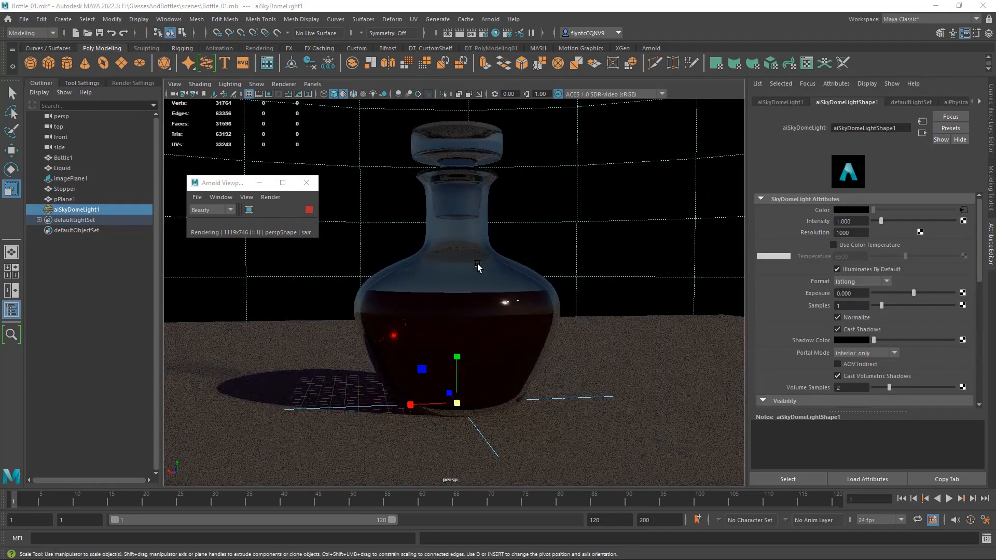
left_click_drag(228, 182, 129, 119)
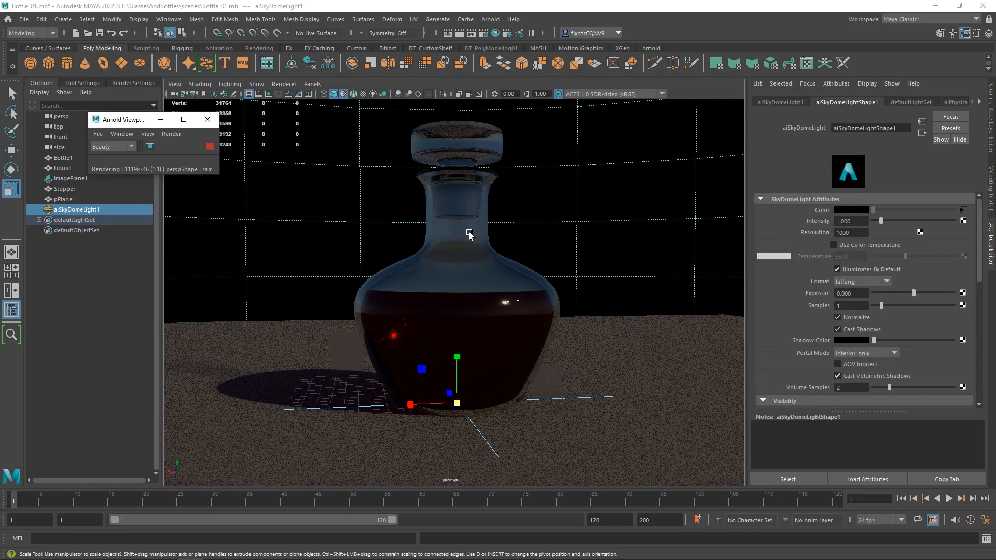